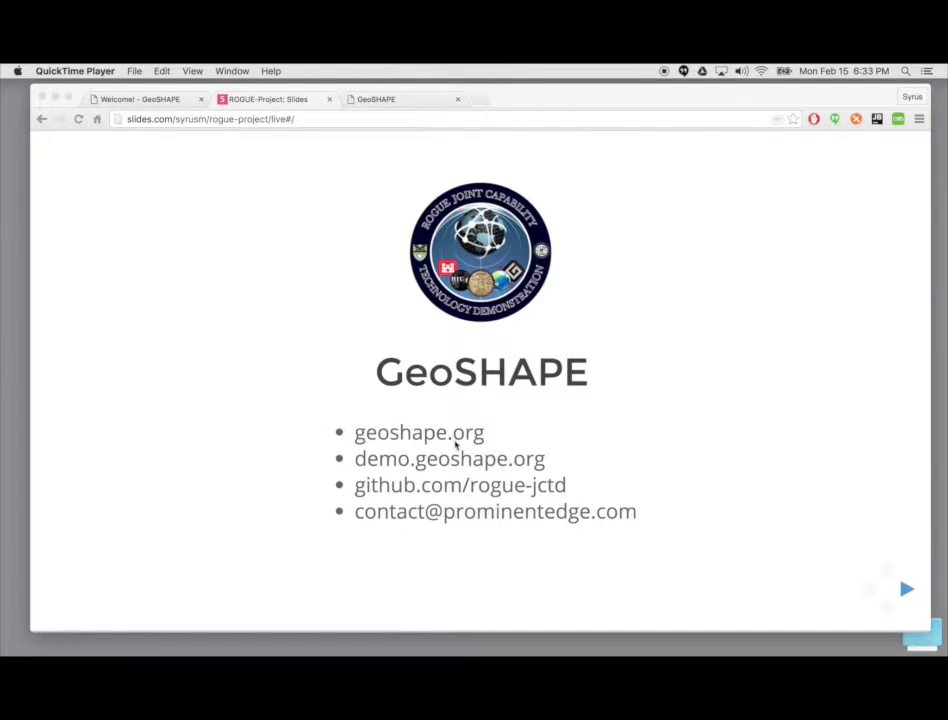
Step: Advance past the GeoSHAPE title slide and switch to the geoshape.org website
left_click(396, 110)
key("Right")
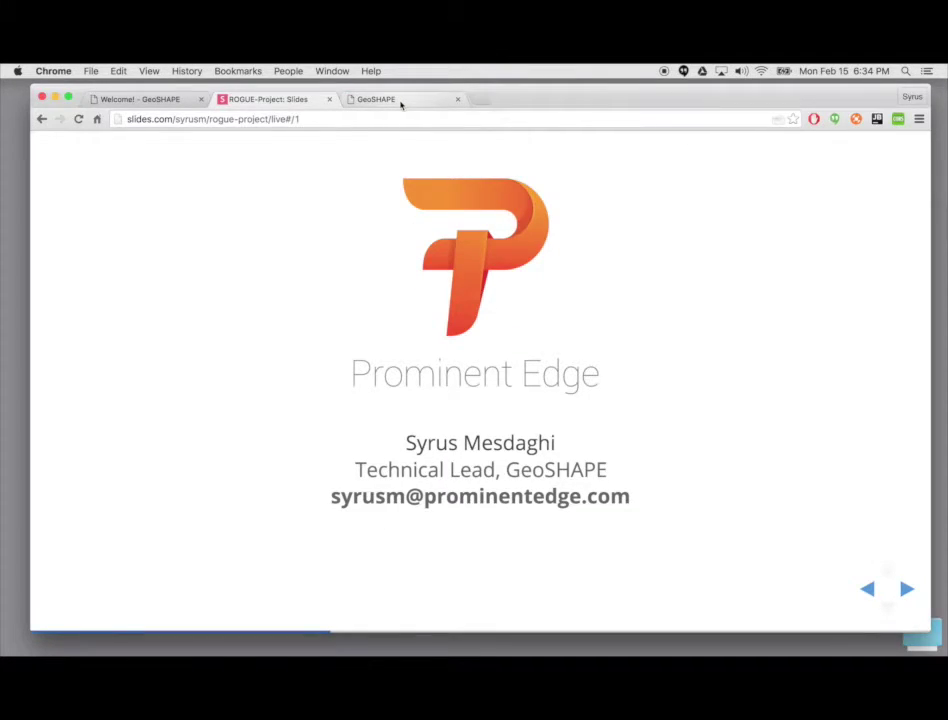
left_click(401, 102)
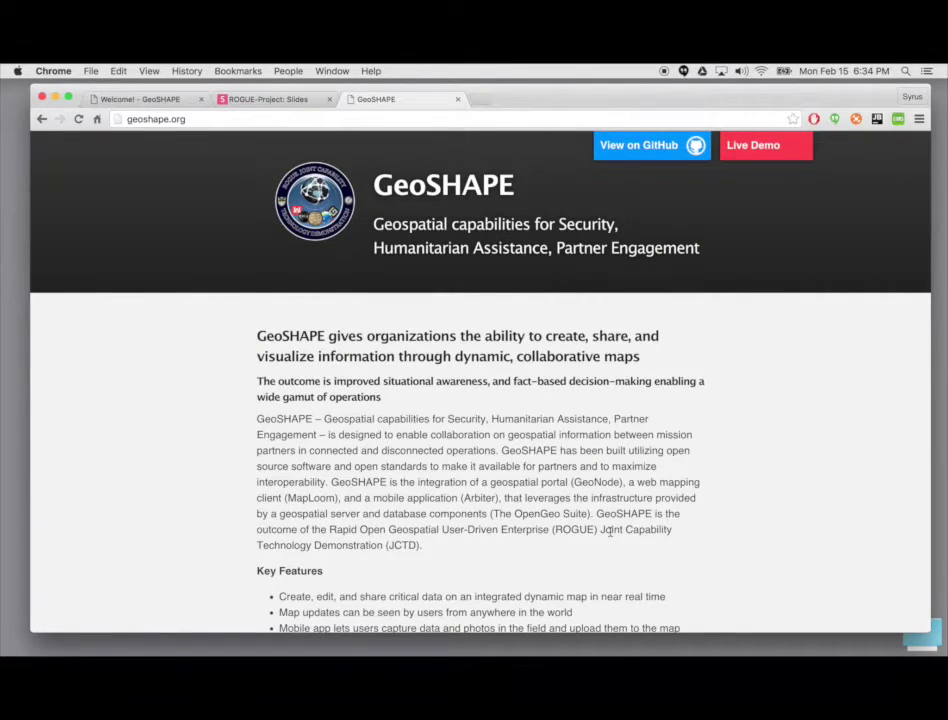
Step: Skim the geoshape.org page, then launch the Live Demo portal at demo.geoshape.org
scroll(707, 475, "down", 5)
scroll(705, 466, "up", 5)
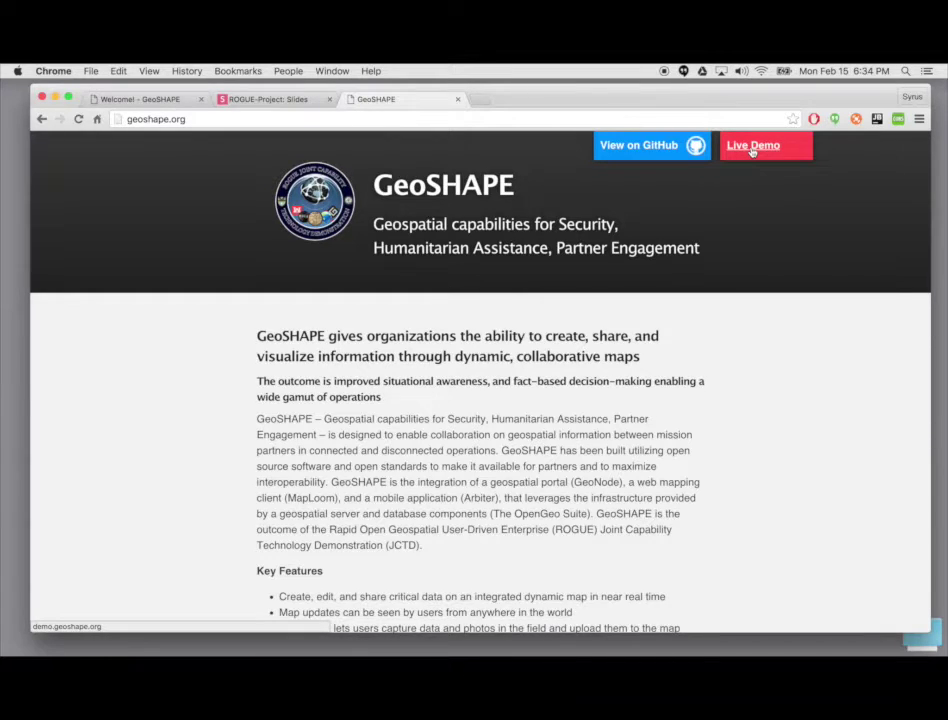
left_click(752, 147)
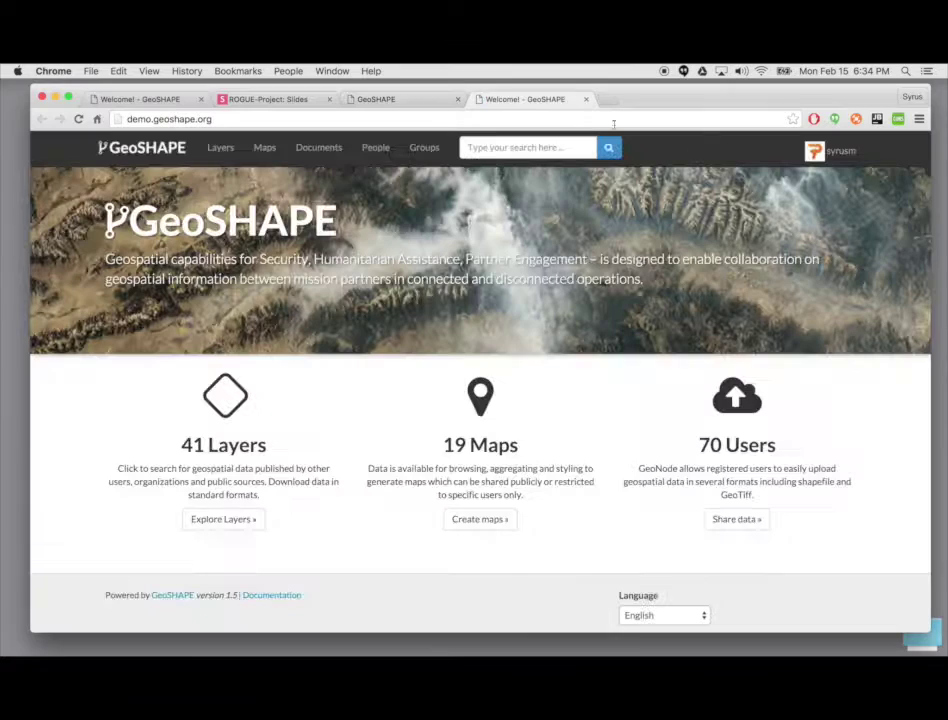
Step: Close the old 'Welcome! - GeoSHAPE' tab and log out from the user menu
left_click(200, 99)
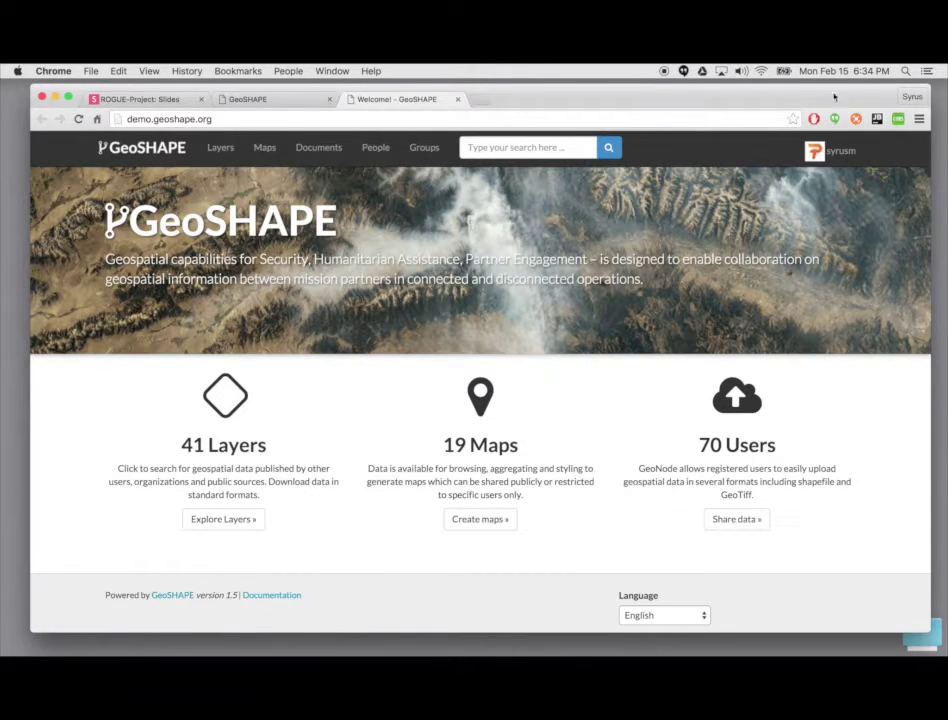
left_click(828, 151)
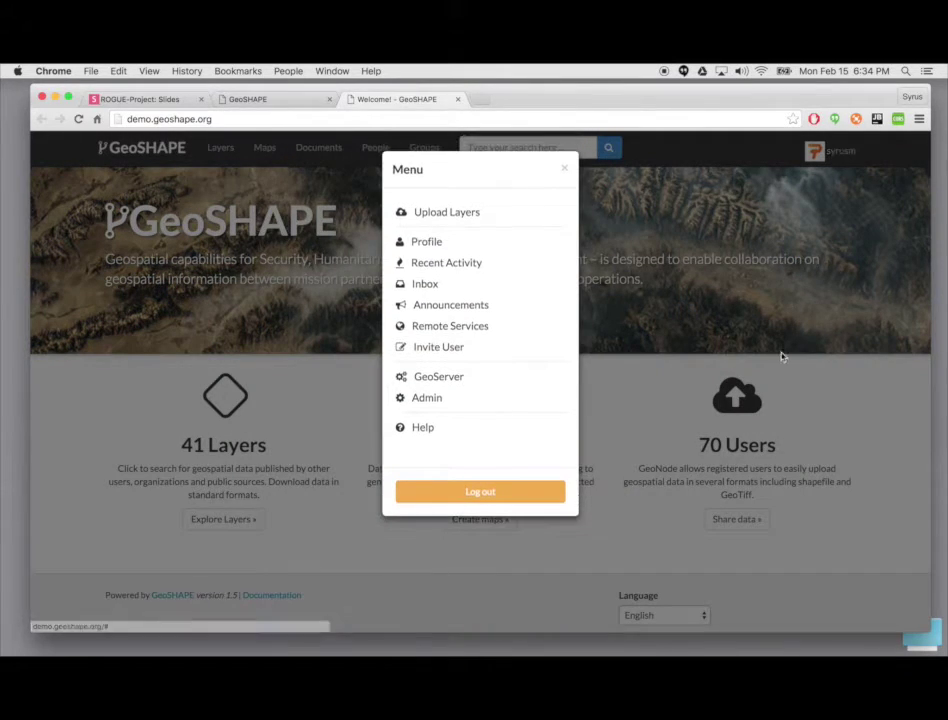
left_click(500, 499)
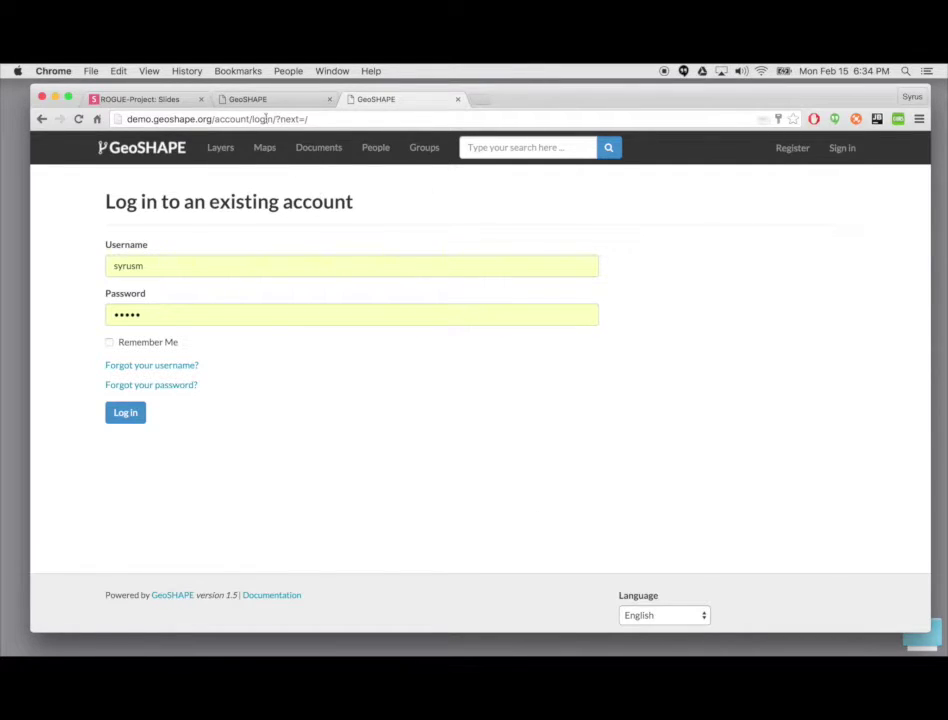
Step: Log back in to the GeoSHAPE demo using the pre-filled credentials
left_click_drag(212, 119, 371, 126)
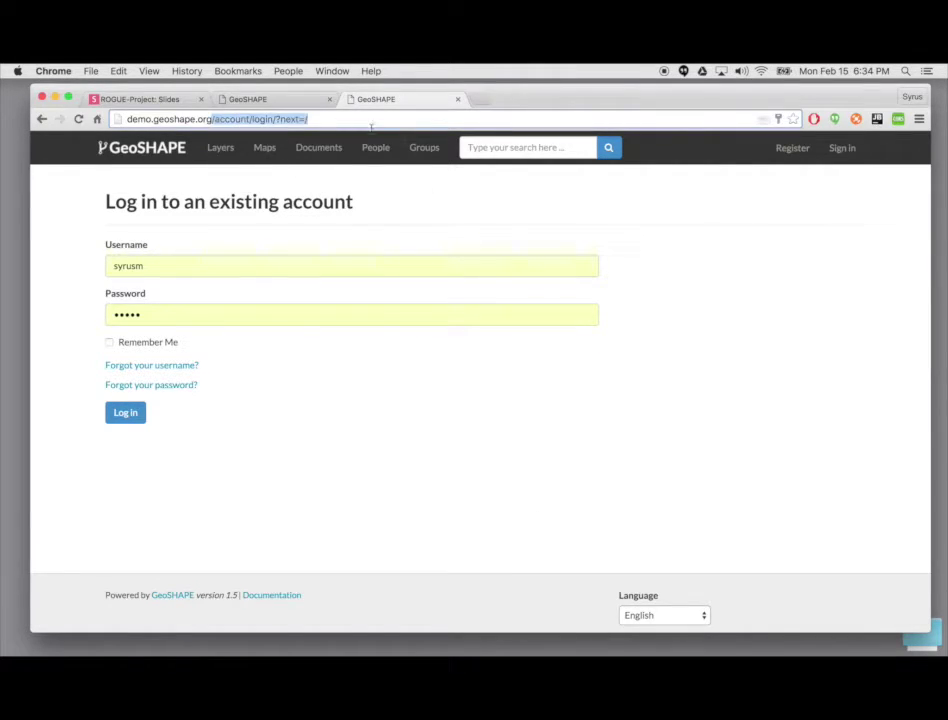
left_click(421, 152)
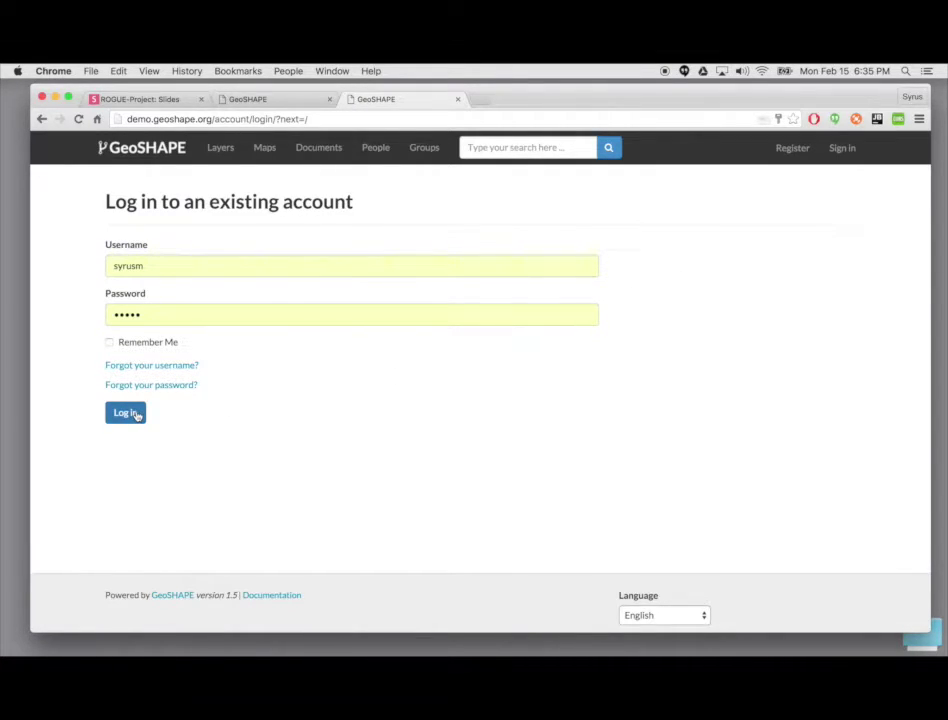
left_click(126, 413)
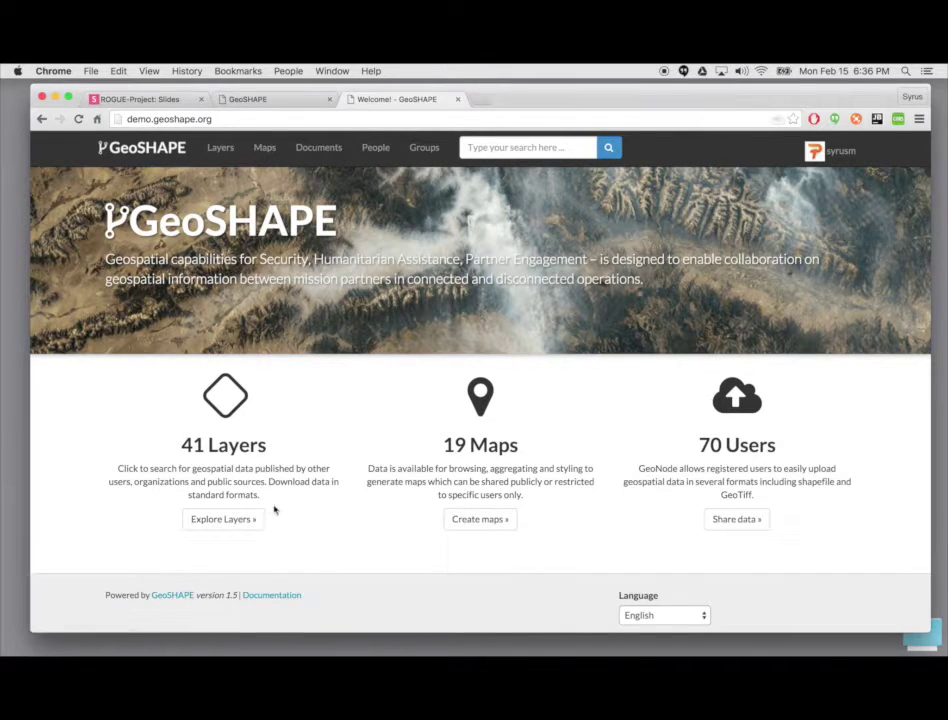
Step: Scroll through the 41 layers on Explore Layers, then switch to the 19-map list
left_click(221, 148)
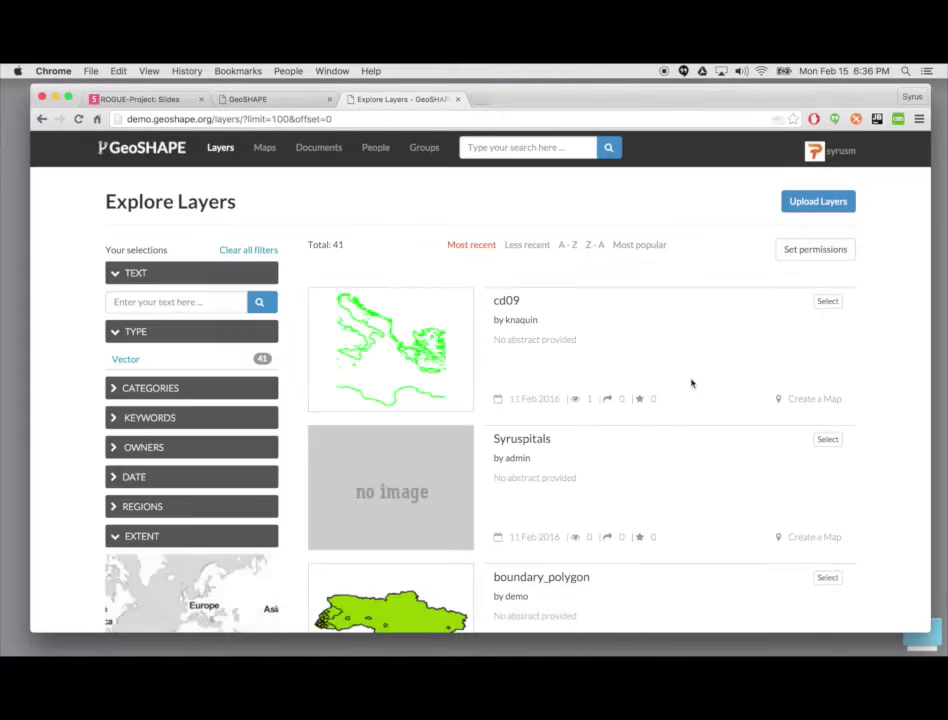
scroll(611, 378, "down", 5)
scroll(611, 378, "up", 4)
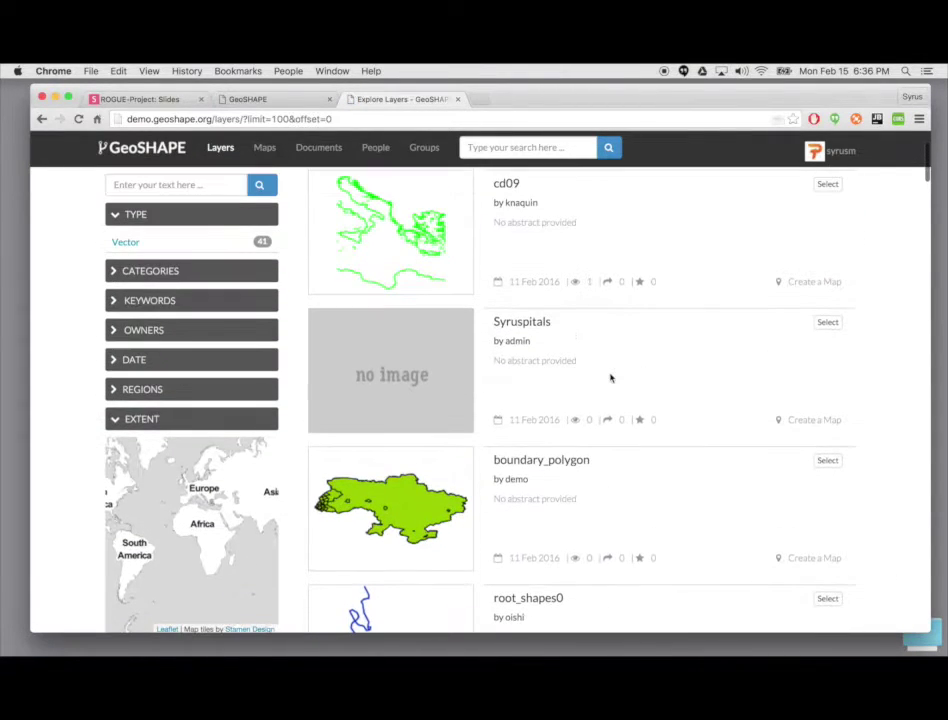
scroll(611, 378, "down", 5)
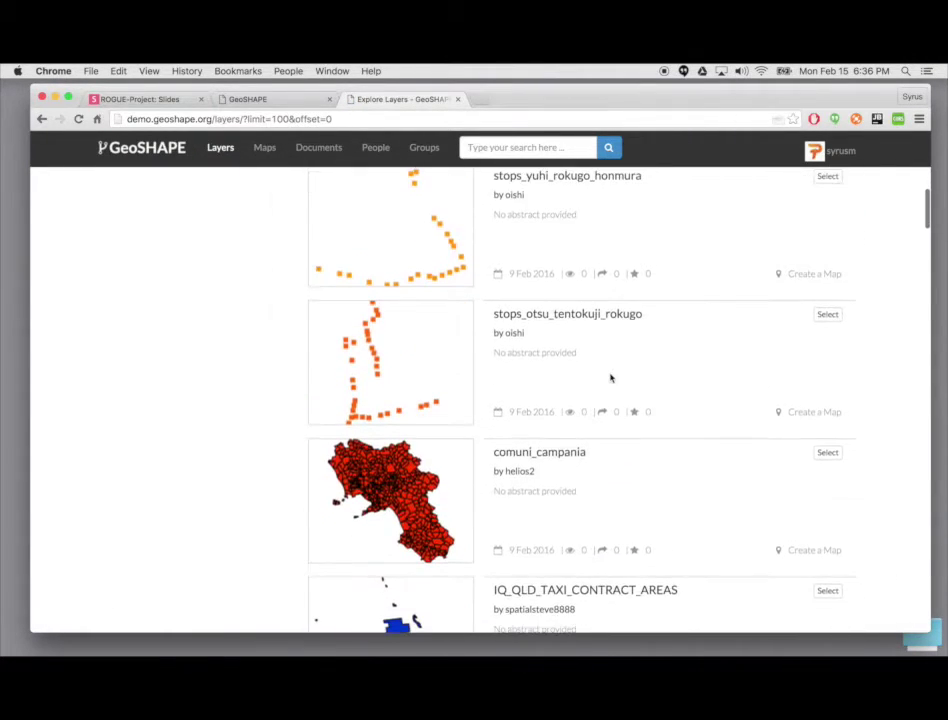
scroll(616, 345, "up", 1)
scroll(616, 345, "up", 10)
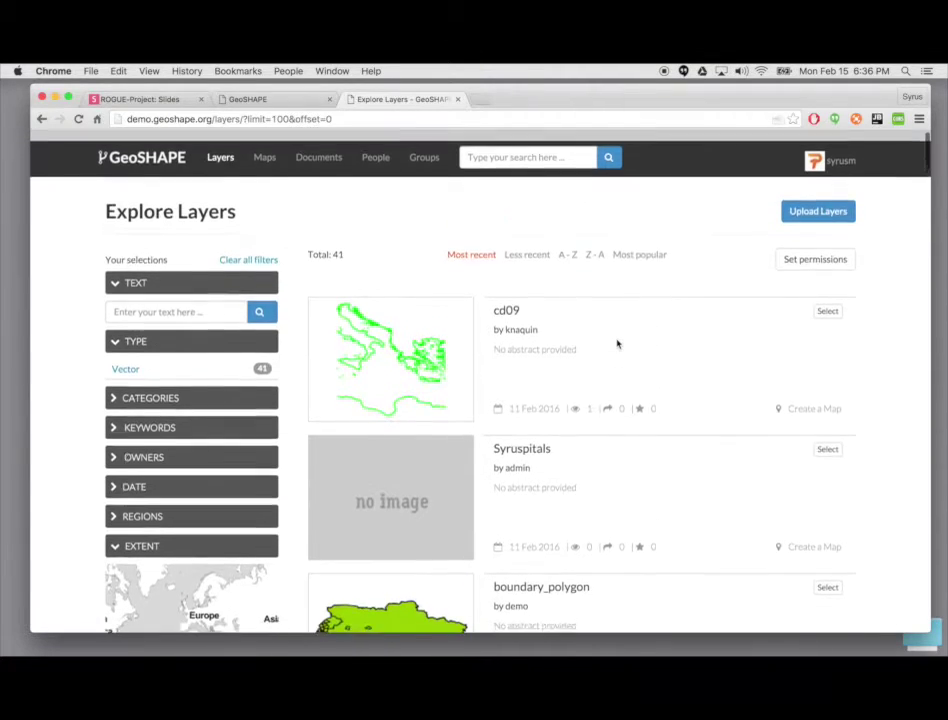
left_click(268, 150)
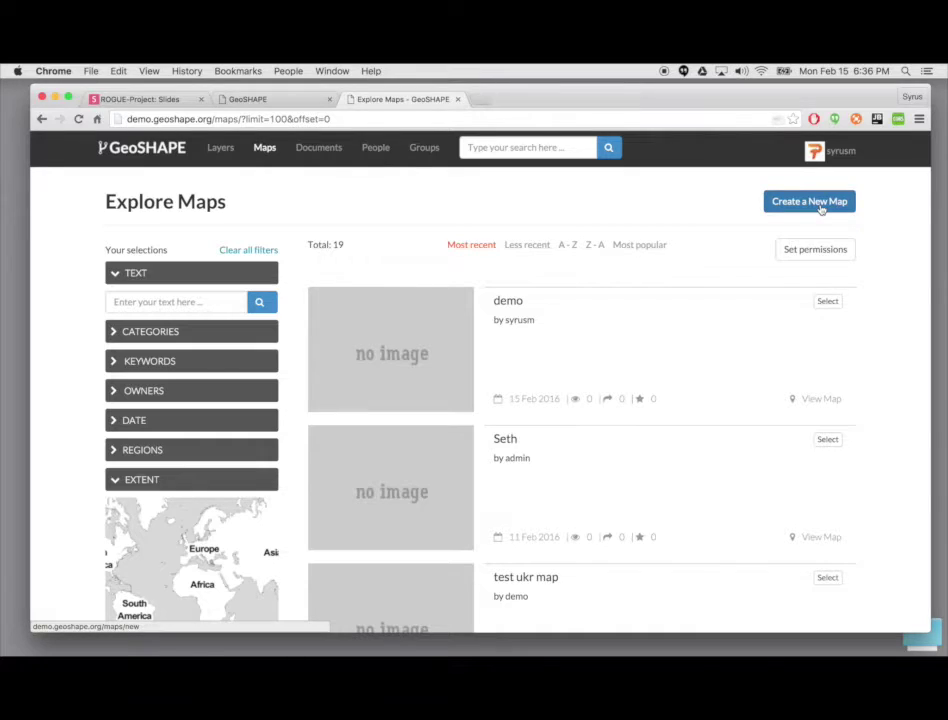
Step: Open the 'demo' map in the MapLoom viewer and pan it slightly left
left_click(821, 399)
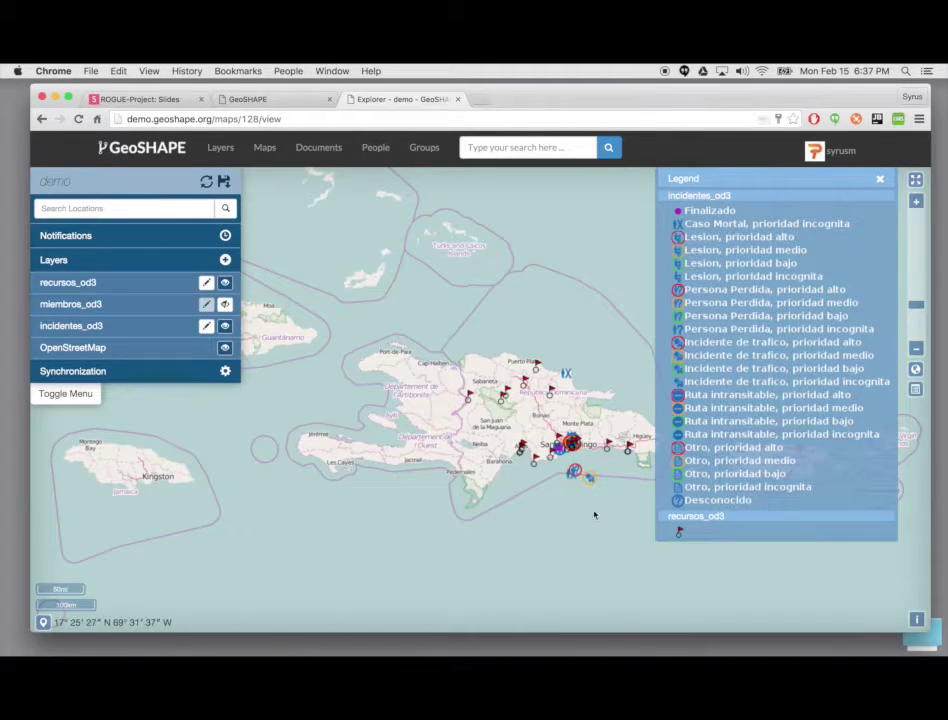
left_click_drag(594, 514, 550, 521)
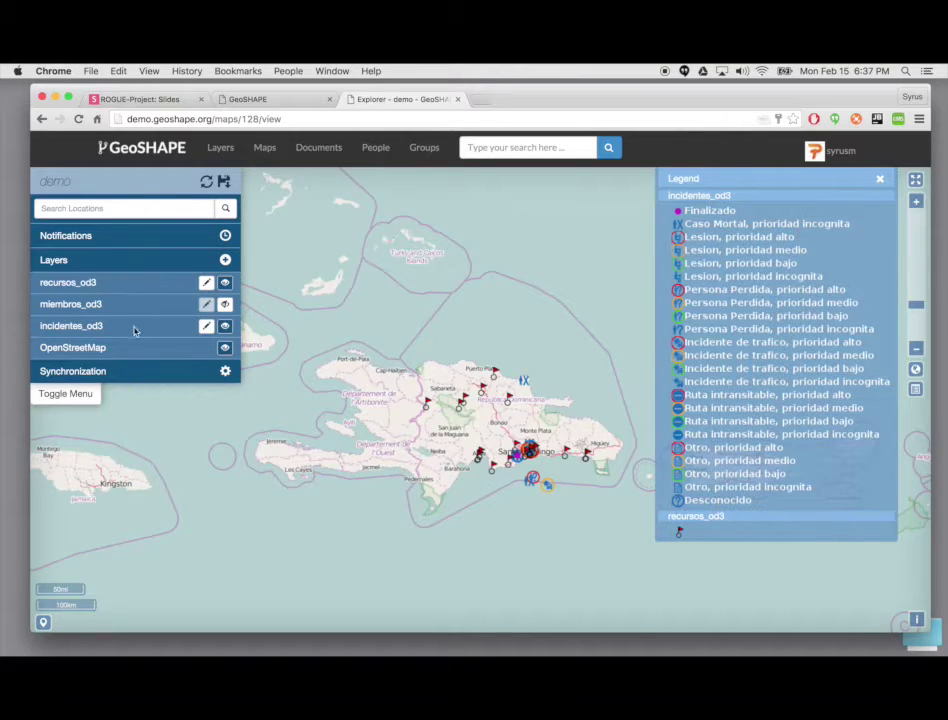
left_click(225, 259)
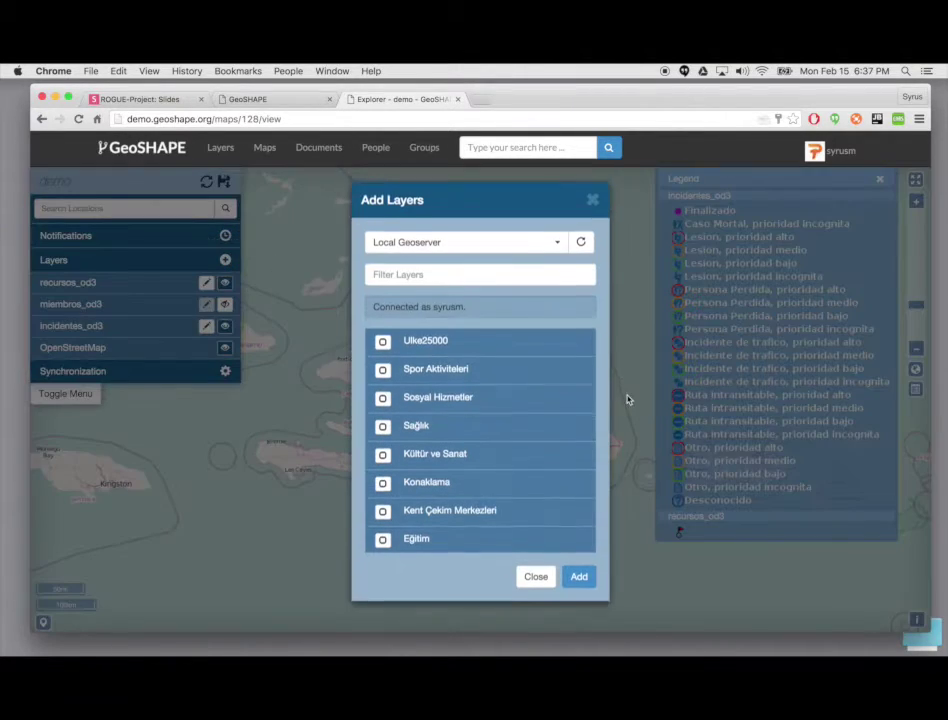
scroll(531, 413, "down", 15)
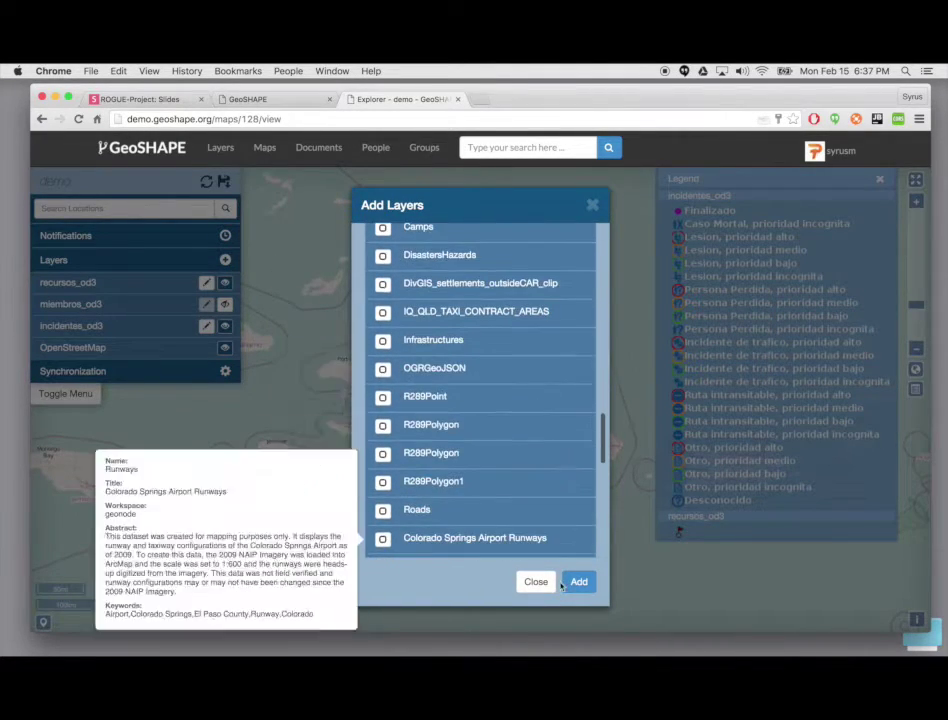
left_click(536, 582)
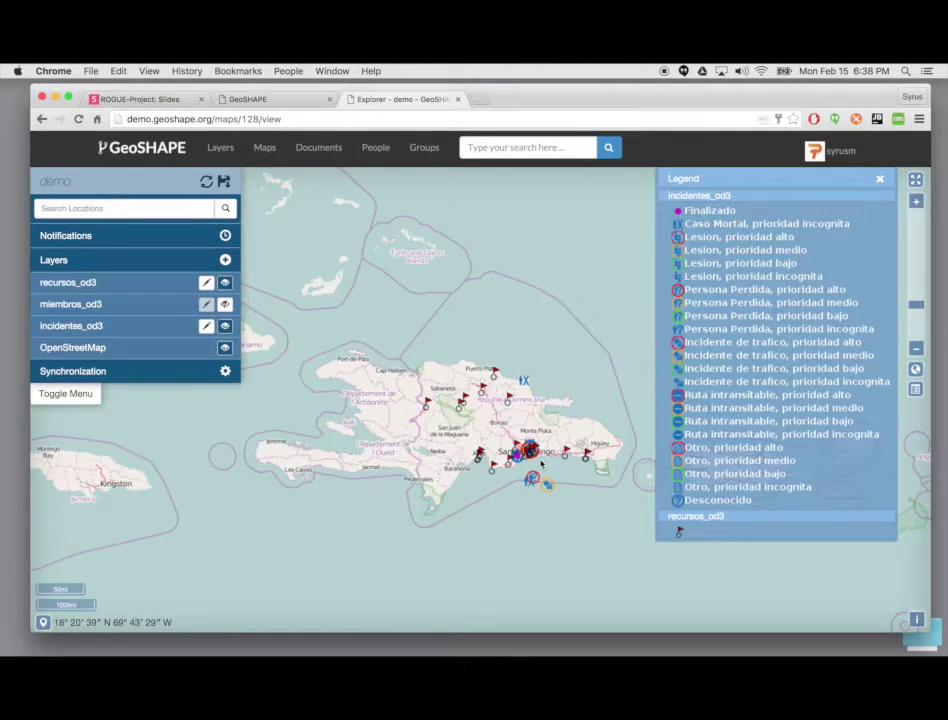
scroll(541, 462, "up", 5)
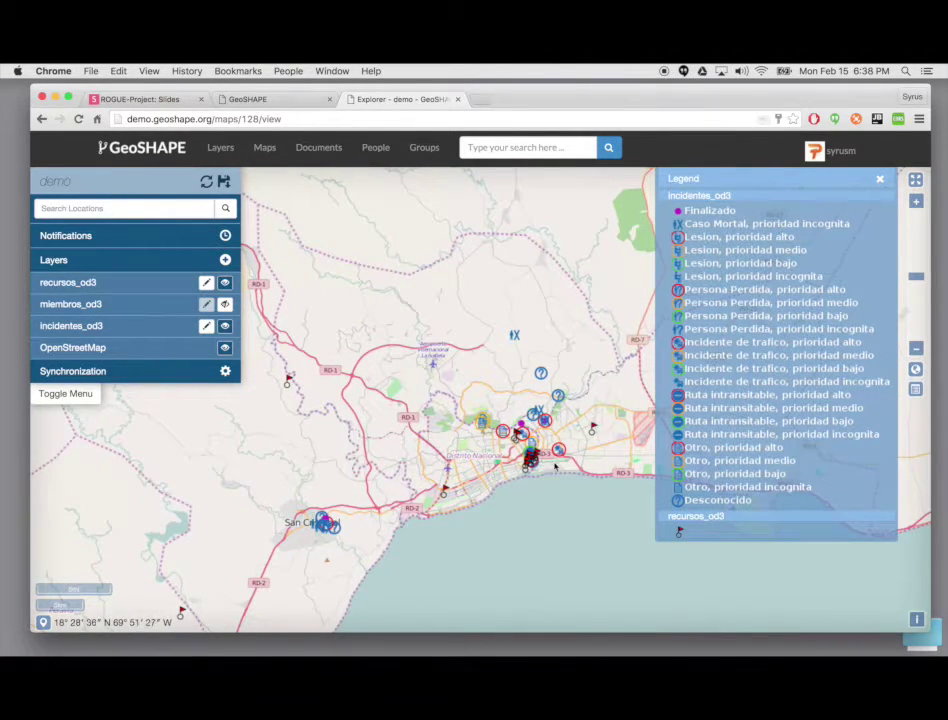
scroll(556, 466, "up", 3)
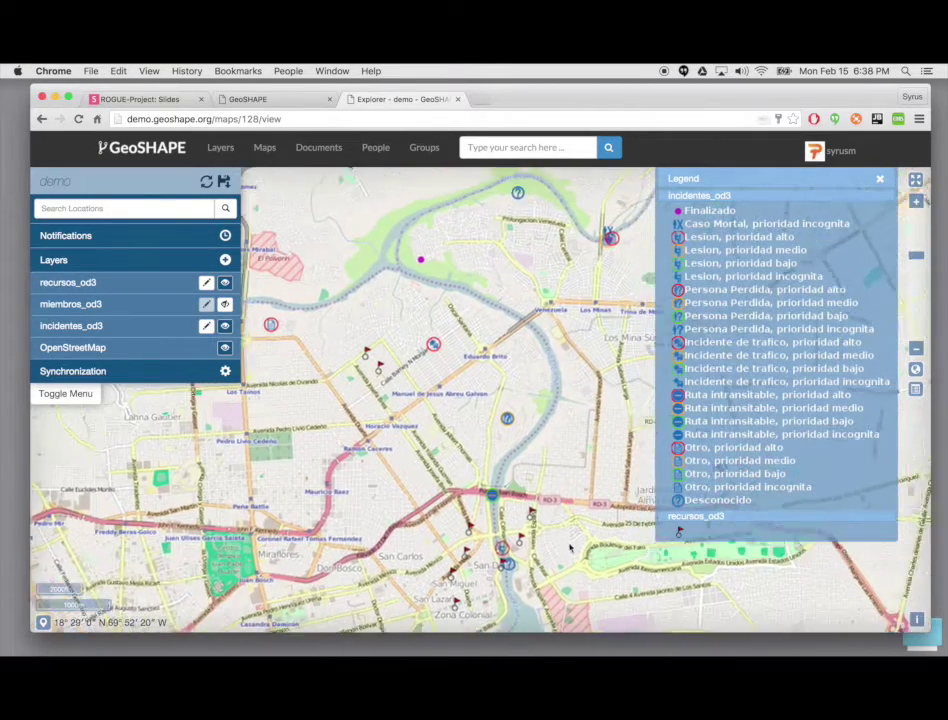
left_click(598, 271)
left_click(466, 418)
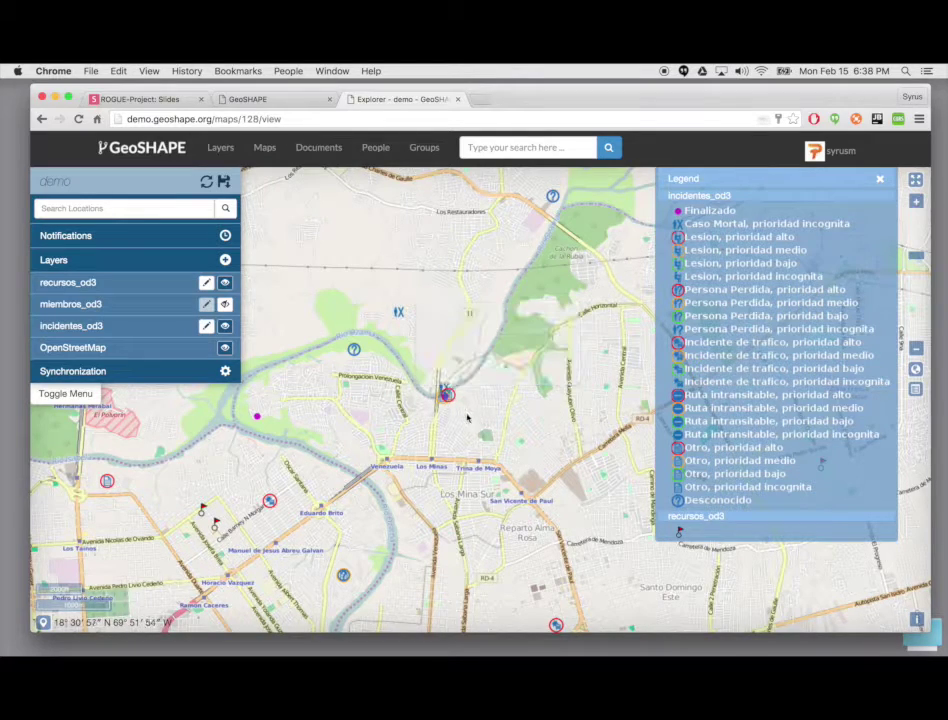
scroll(466, 418, "up", 5)
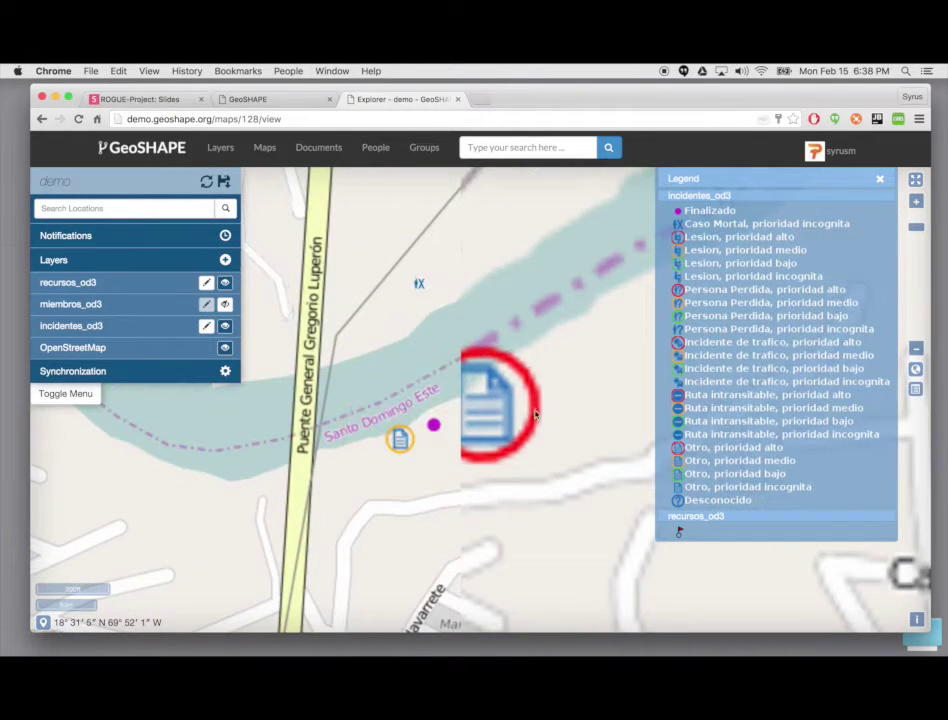
left_click(484, 410)
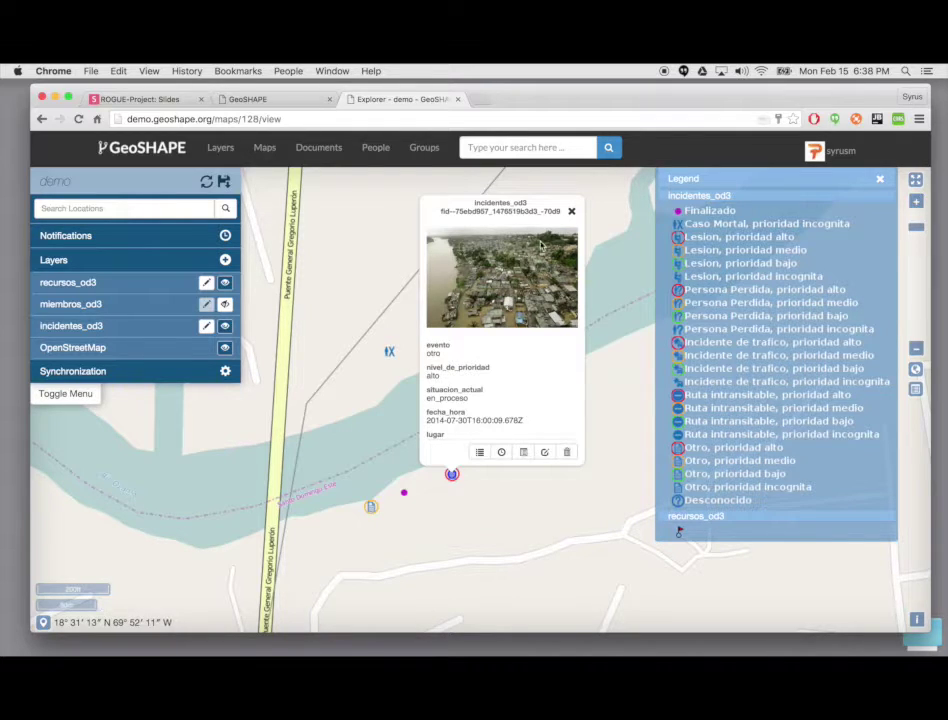
scroll(531, 395, "down", 3)
scroll(531, 387, "down", 6)
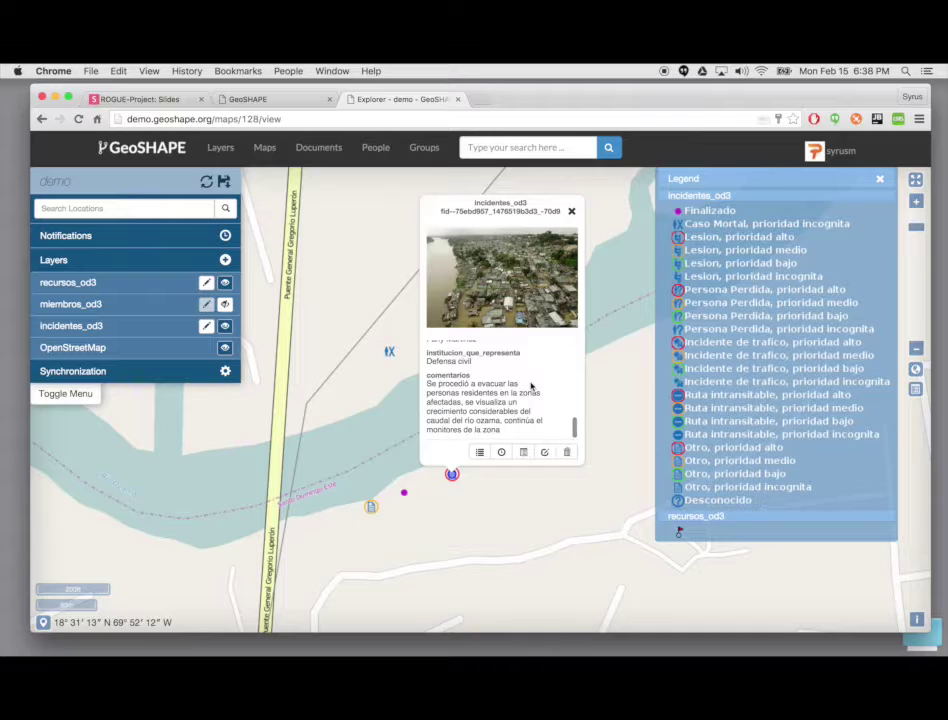
scroll(531, 387, "up", 9)
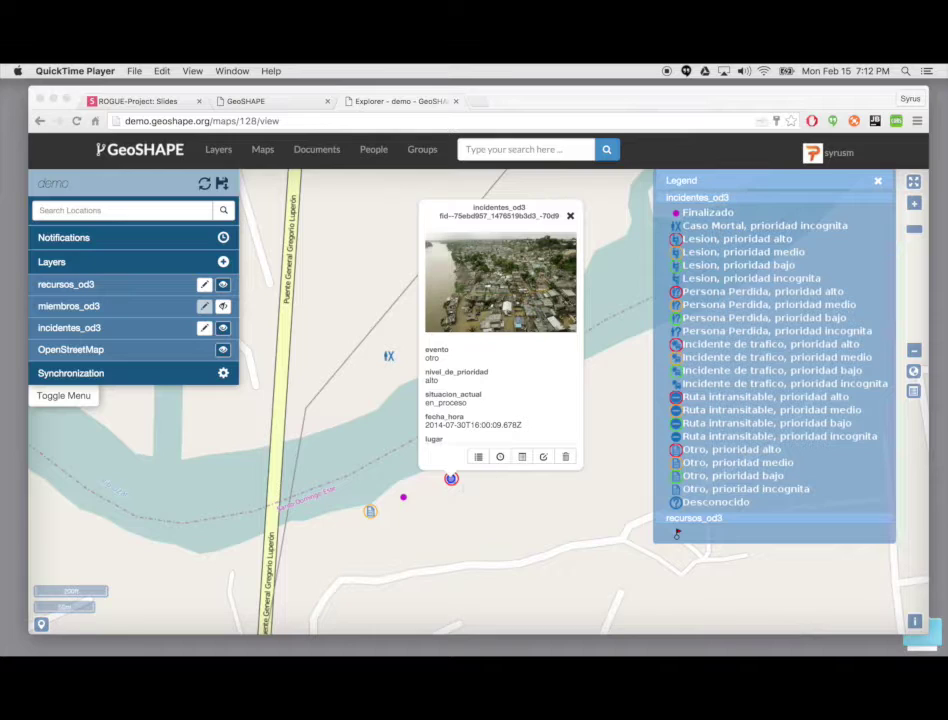
mouse_move(562, 645)
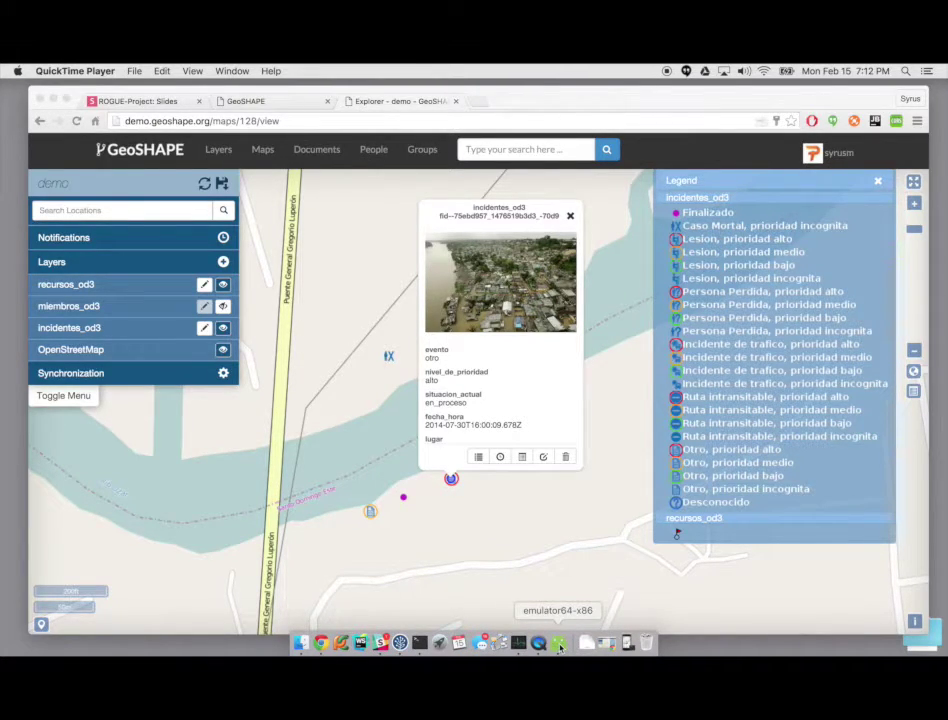
Step: In Arbiter, place a new incidentes_od3 point just north of the river
left_click(560, 645)
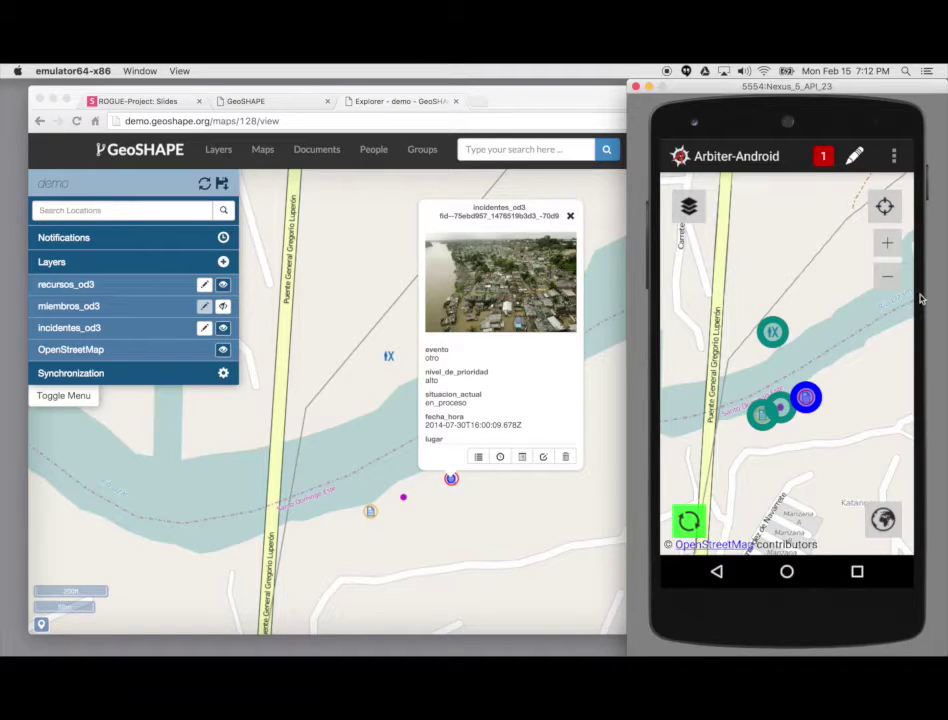
left_click(857, 160)
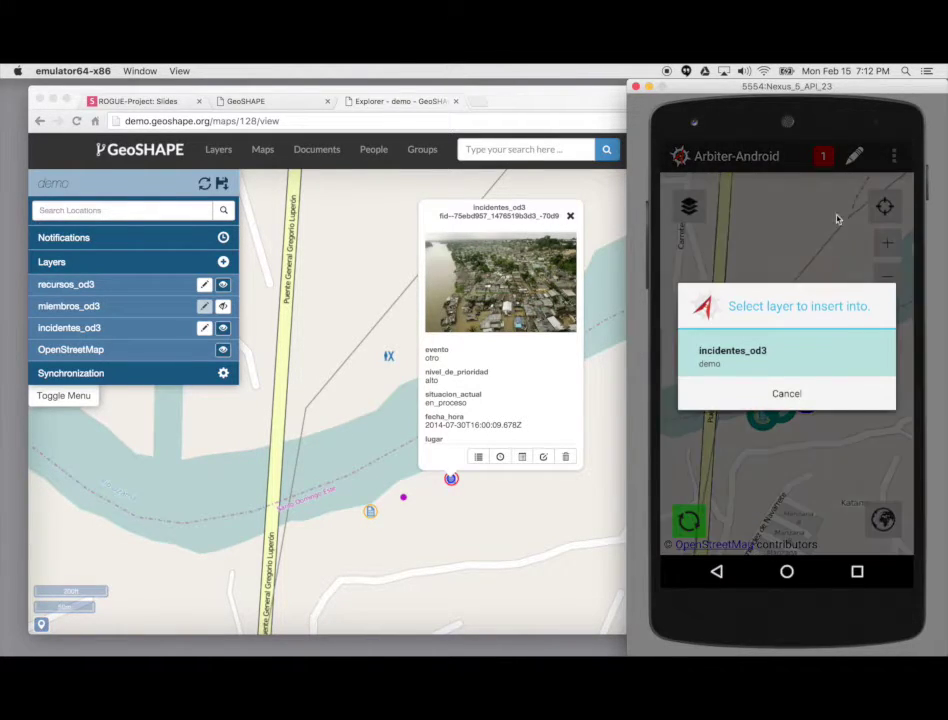
left_click(825, 360)
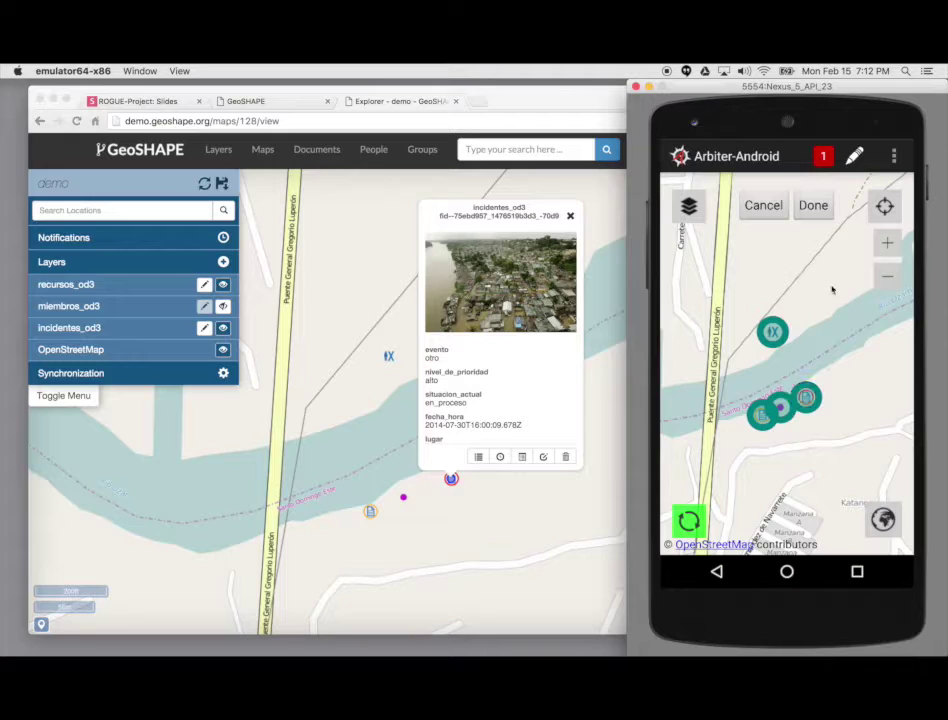
left_click(828, 281)
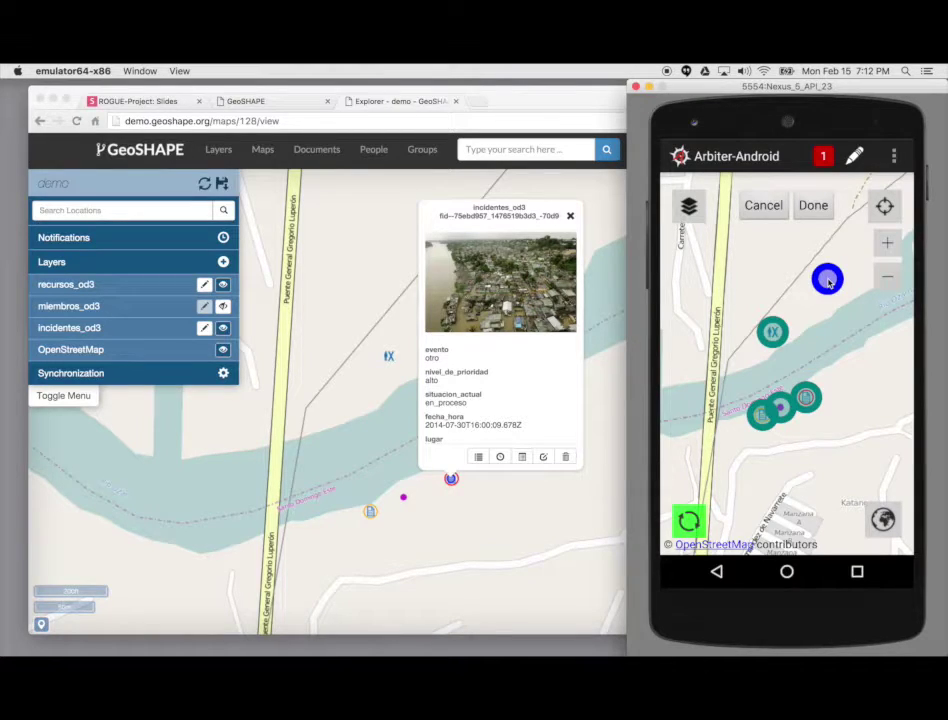
left_click(819, 208)
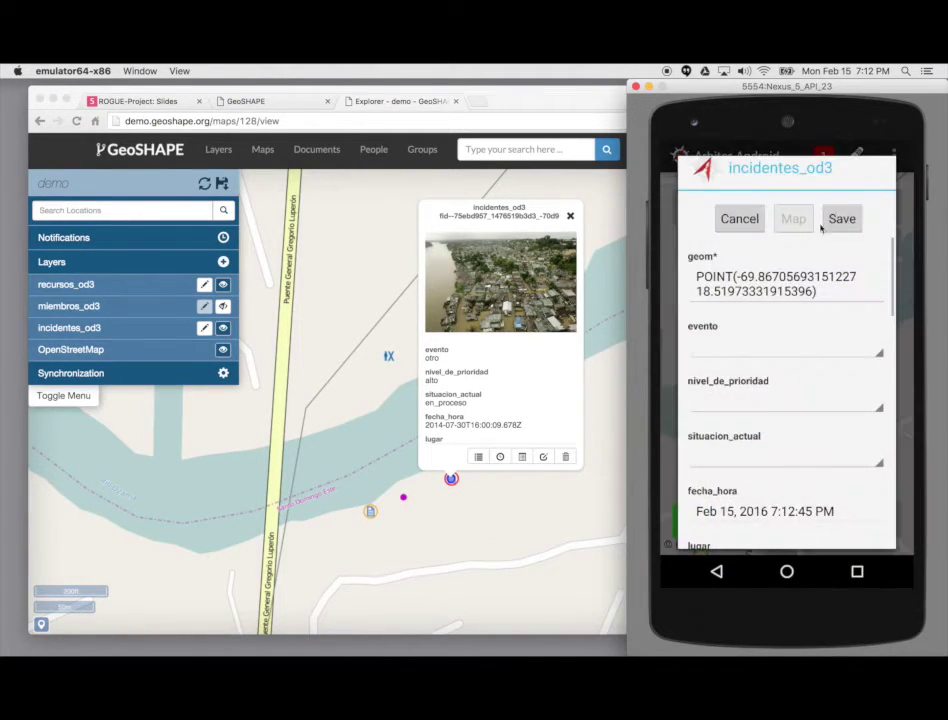
Step: Set evento to incidente_de_trafico, skip adding a photo, and save the feature
left_click_drag(827, 489, 825, 445)
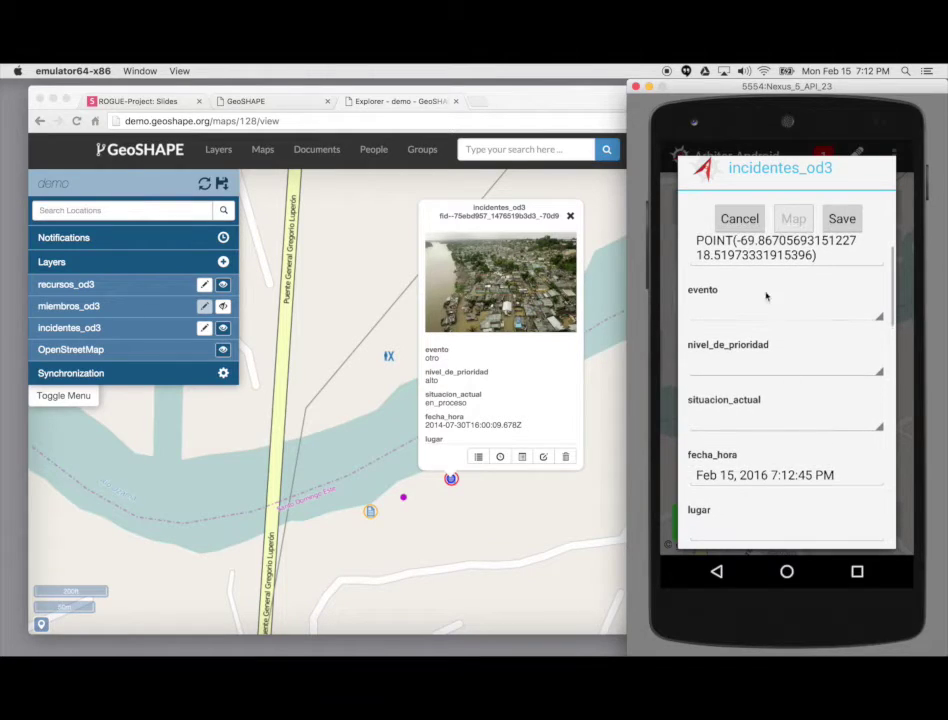
left_click(860, 317)
left_click(798, 400)
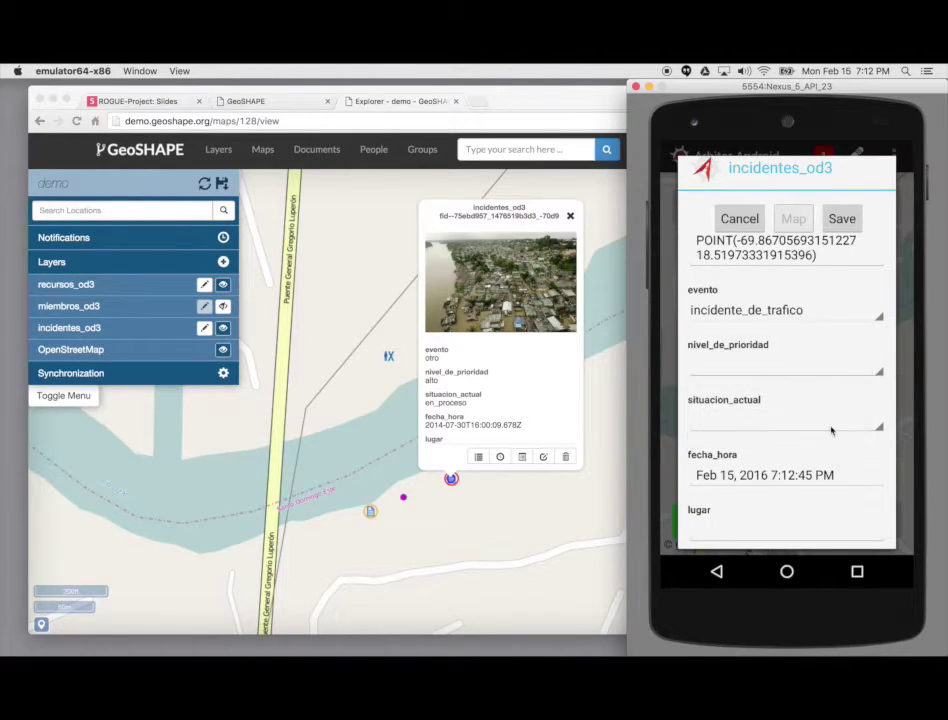
left_click_drag(836, 452, 832, 355)
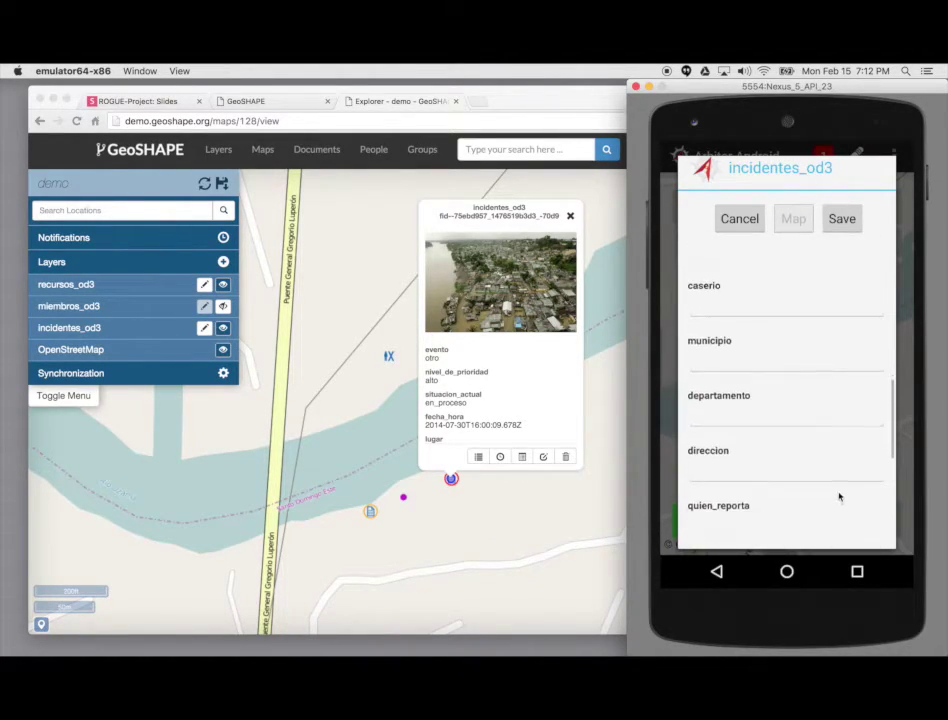
left_click_drag(840, 497, 828, 392)
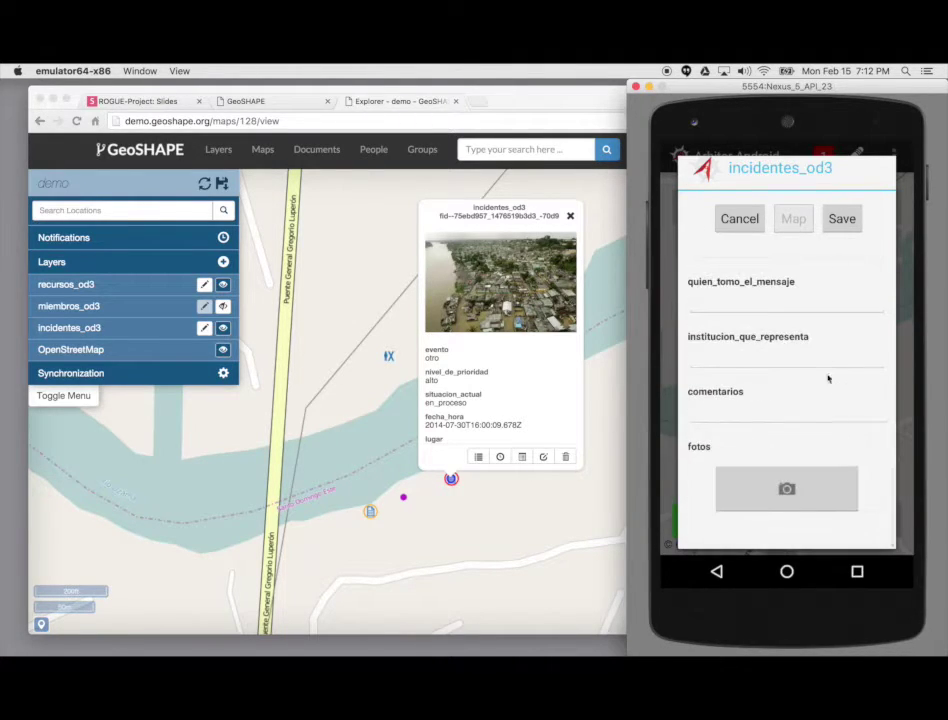
left_click(768, 482)
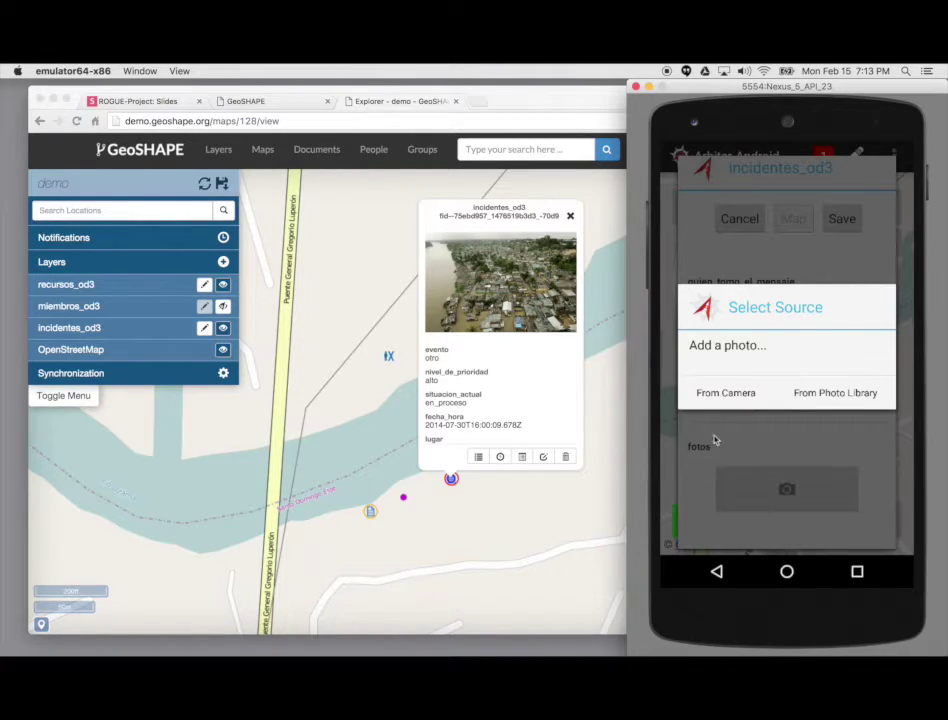
left_click(740, 432)
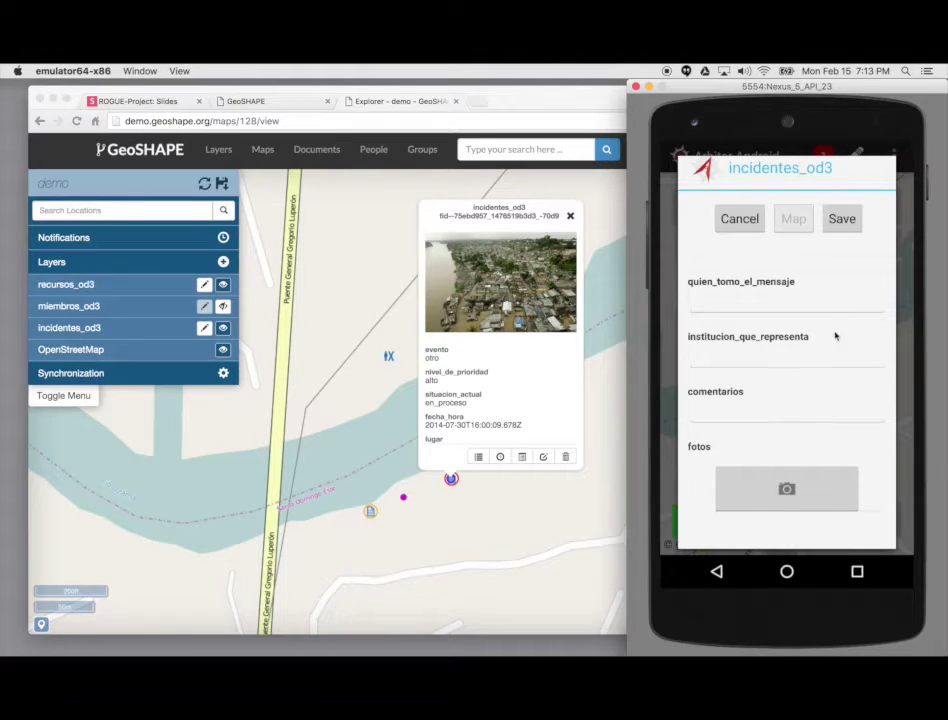
left_click(842, 220)
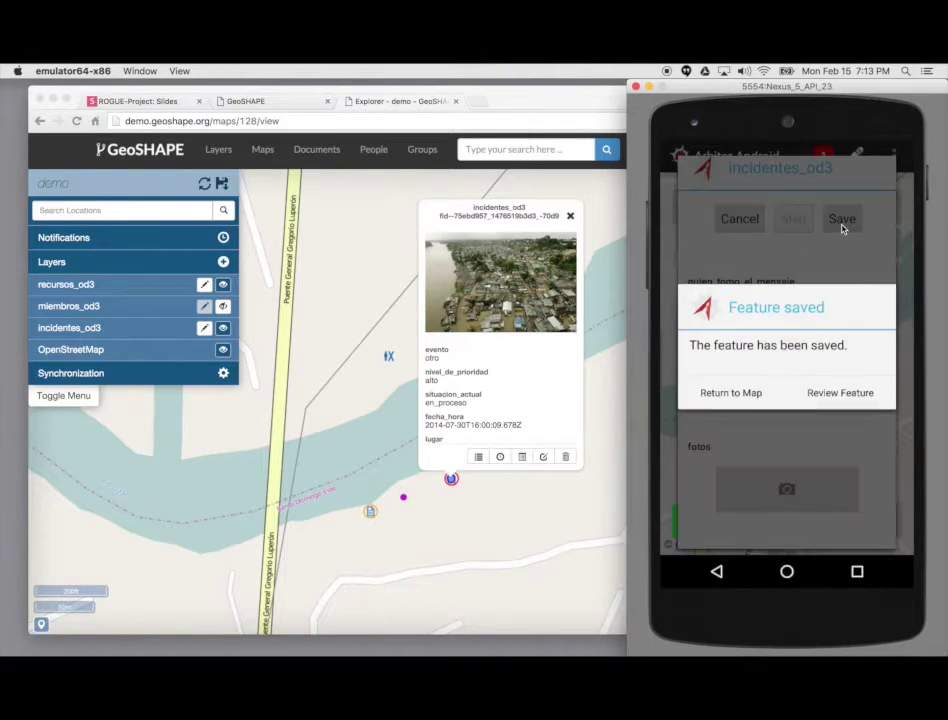
Step: Sync the new incident from Arbiter, close the MapLoom feature popup, and refresh layers
left_click(728, 396)
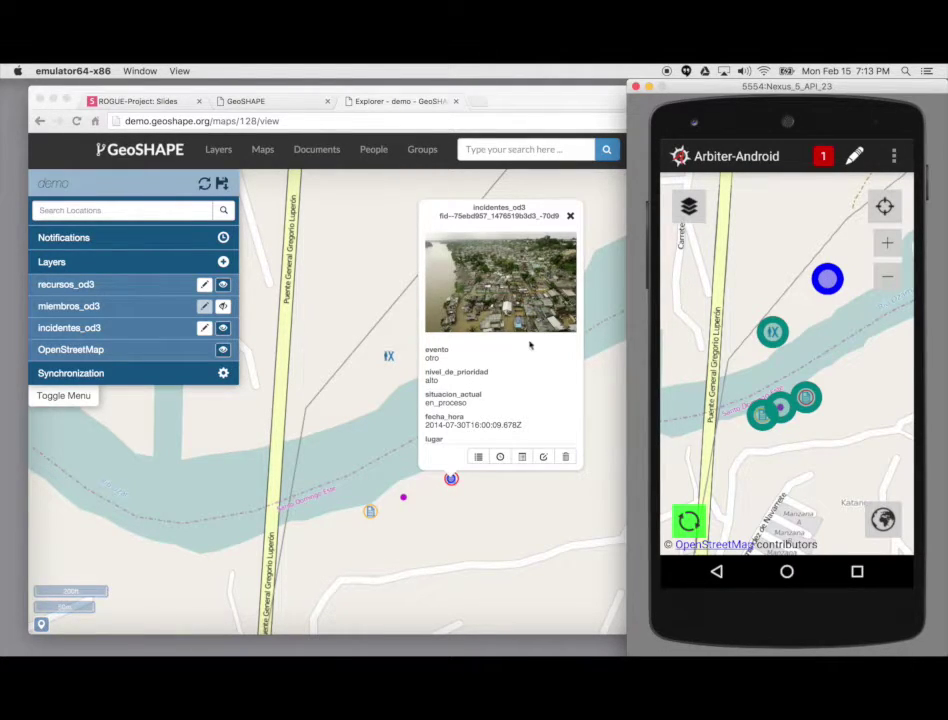
left_click(688, 521)
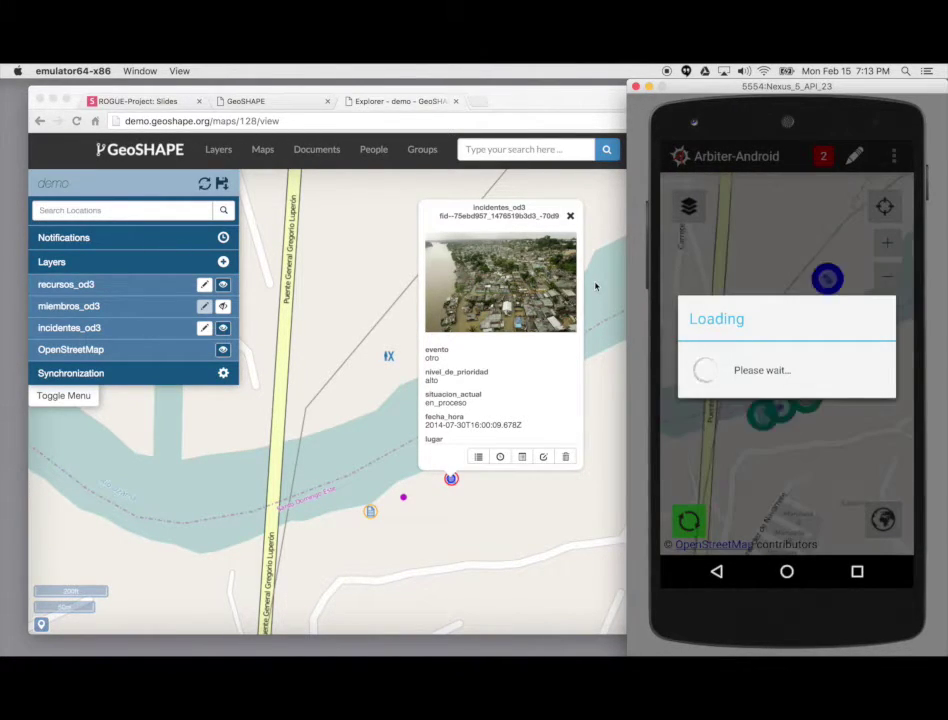
left_click(570, 218)
left_click(571, 217)
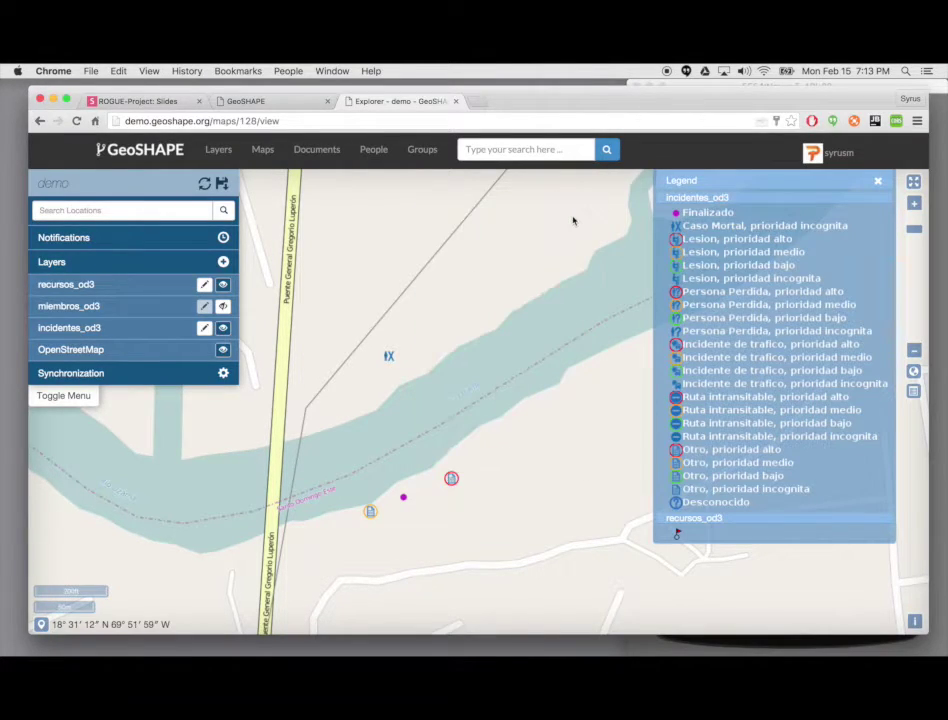
left_click(204, 183)
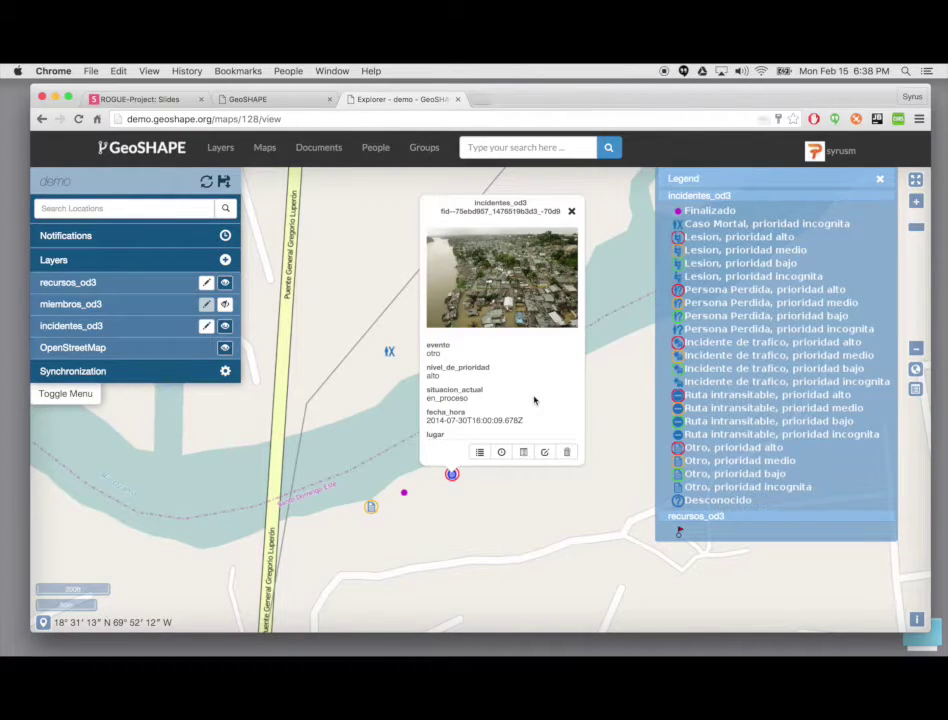
Step: Show the flood incident's history and inspect each of its seven commits' details
left_click(503, 453)
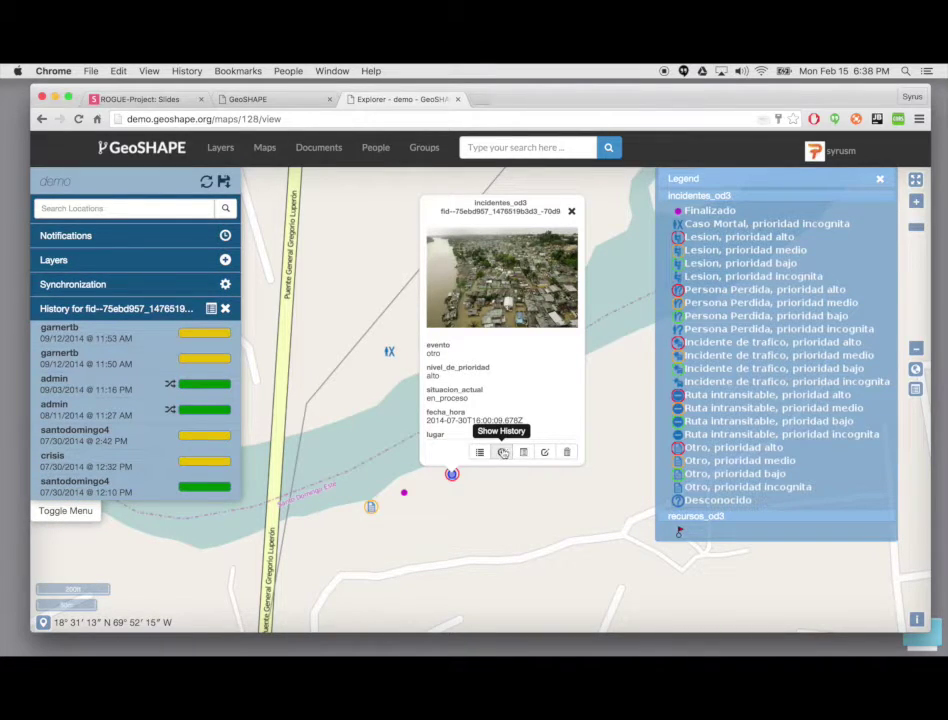
mouse_move(100, 335)
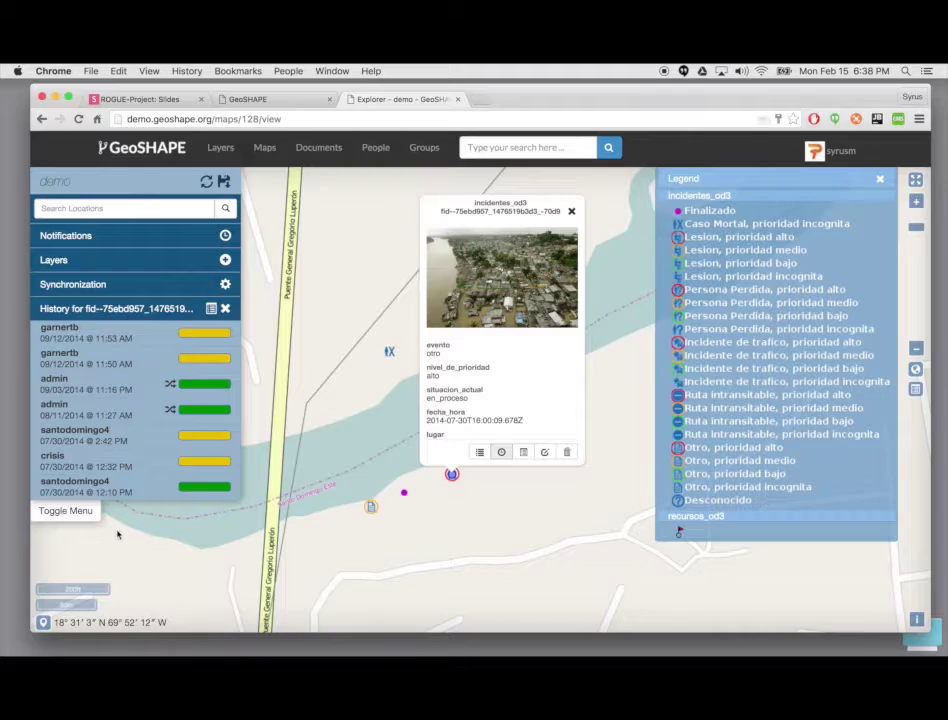
mouse_move(100, 486)
mouse_move(184, 386)
mouse_move(196, 407)
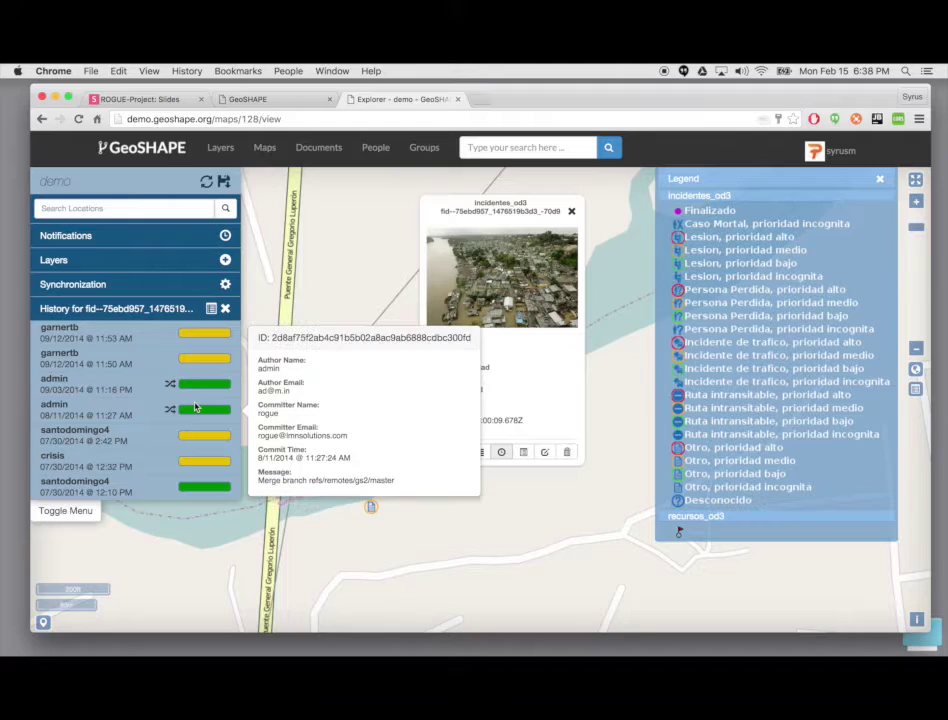
mouse_move(172, 487)
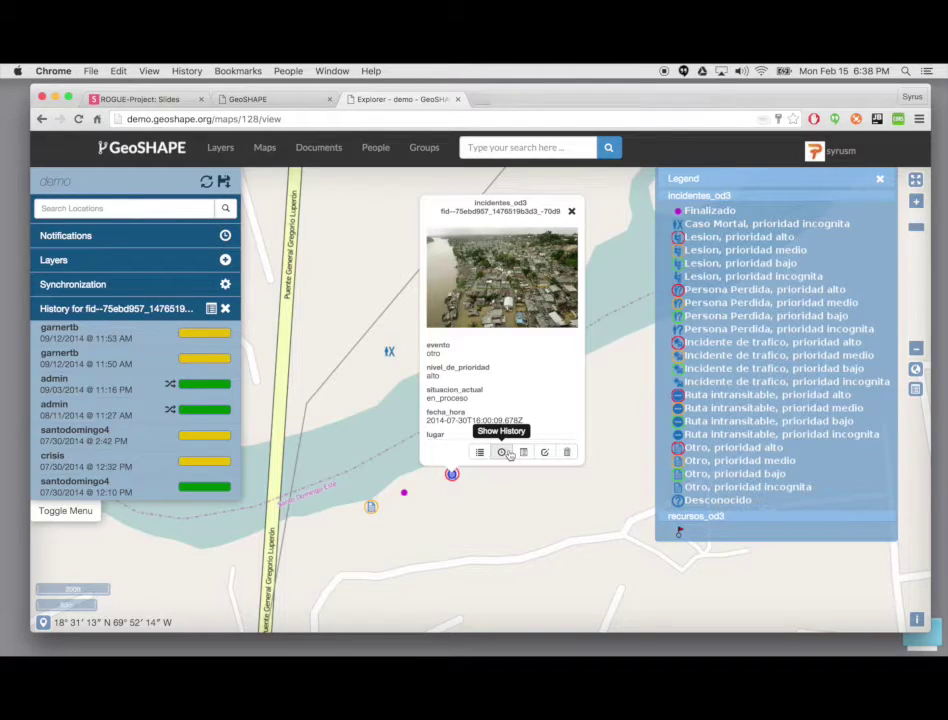
mouse_move(92, 425)
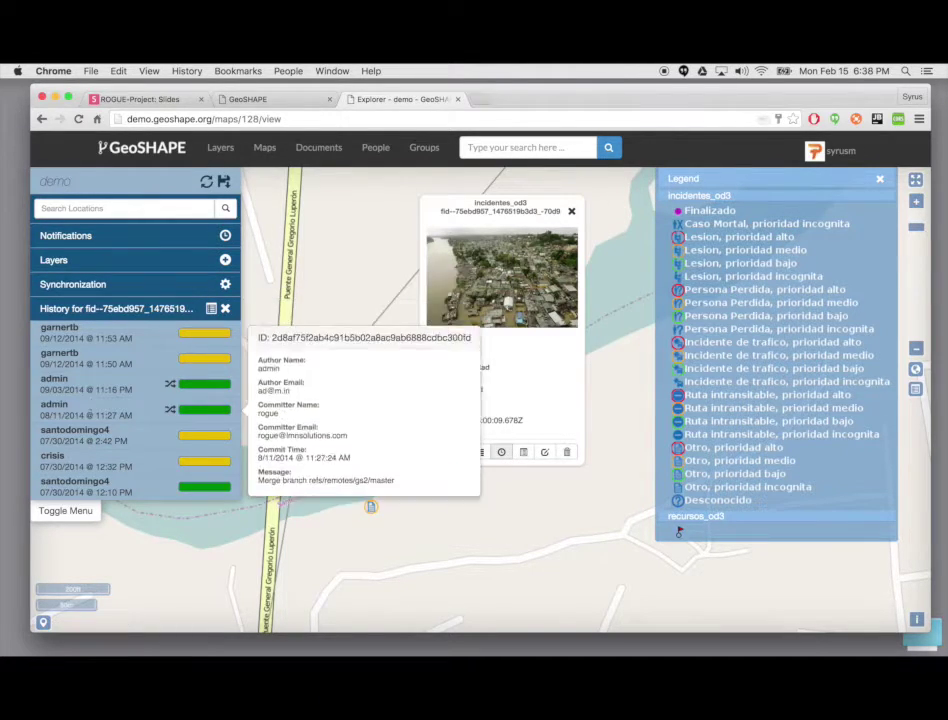
mouse_move(177, 452)
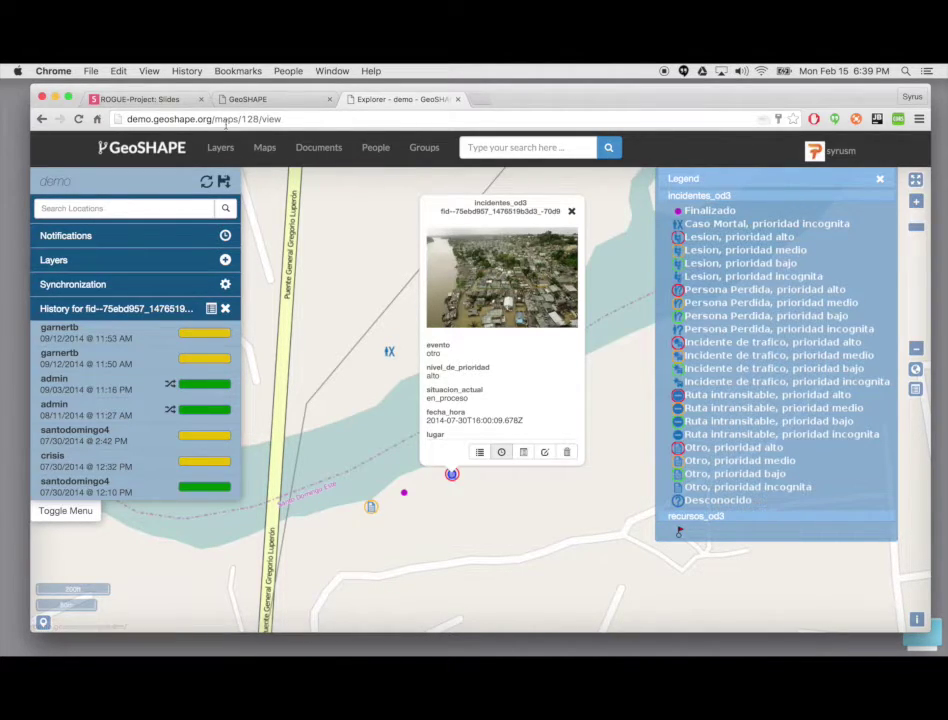
Step: Navigate to demo.geoshape.org/geoserver in the address bar
left_click_drag(215, 120, 300, 118)
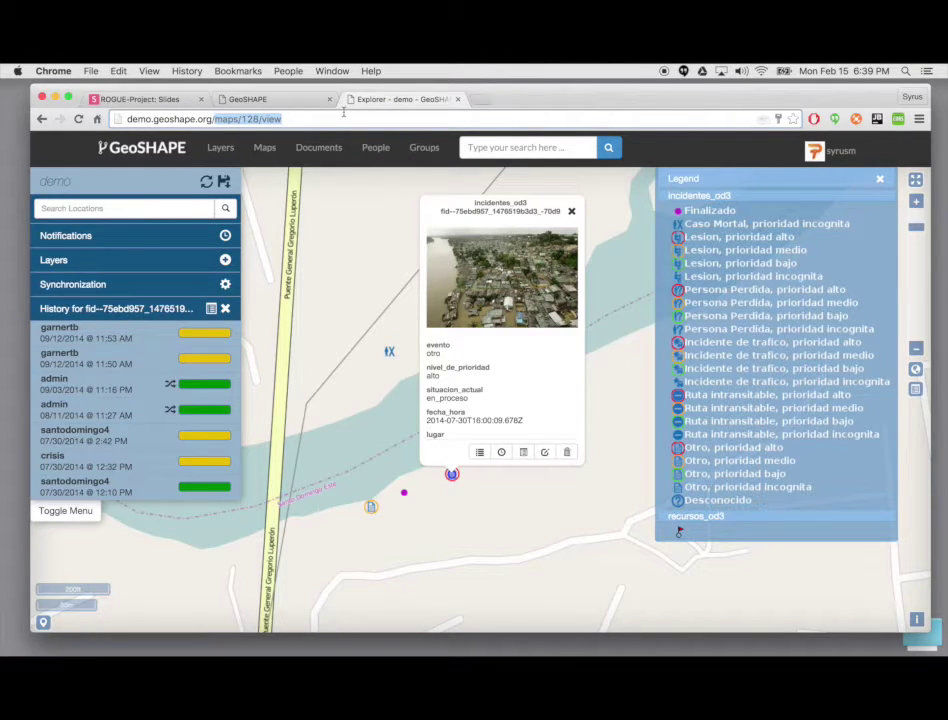
type("geoserver")
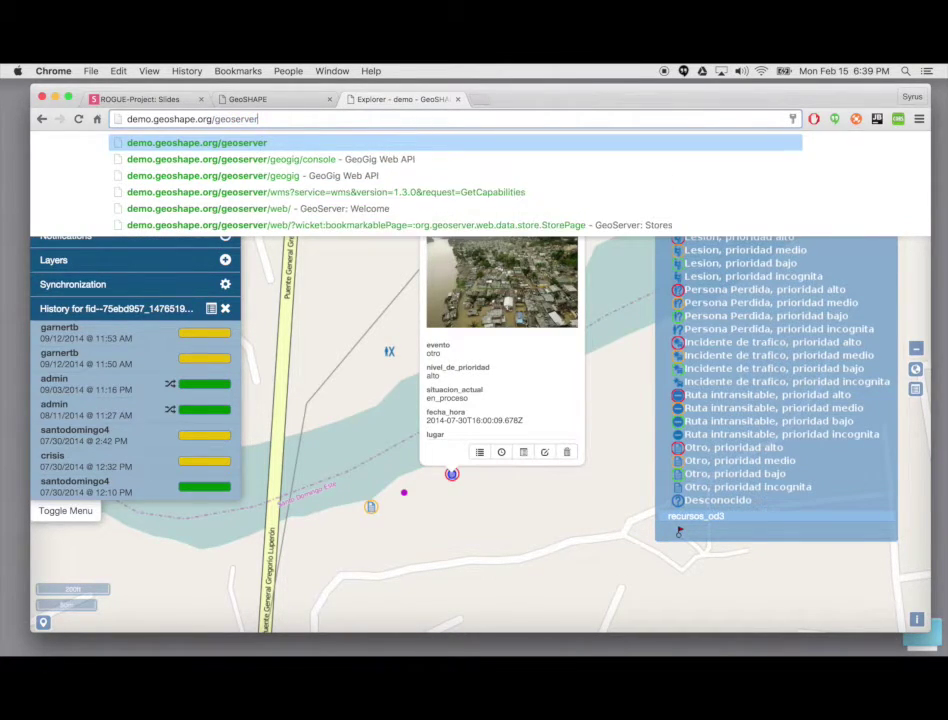
key("Return")
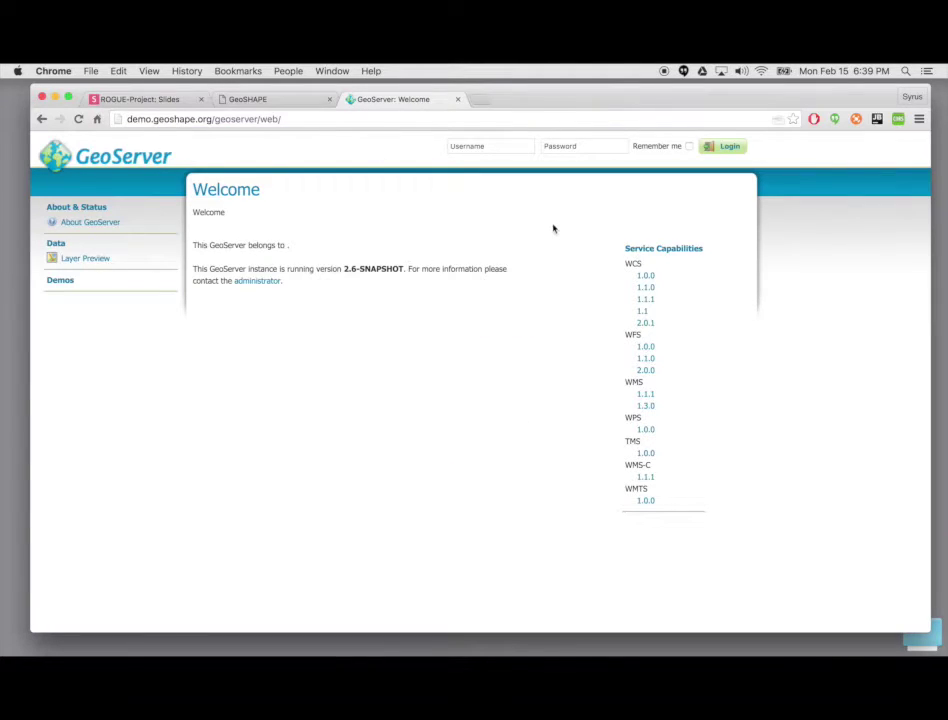
Step: Log in to GeoServer with the administrator username and password, retrying after the first failure
left_click(501, 143)
type("admin")
key("Tab")
type("geoserver")
key("Return")
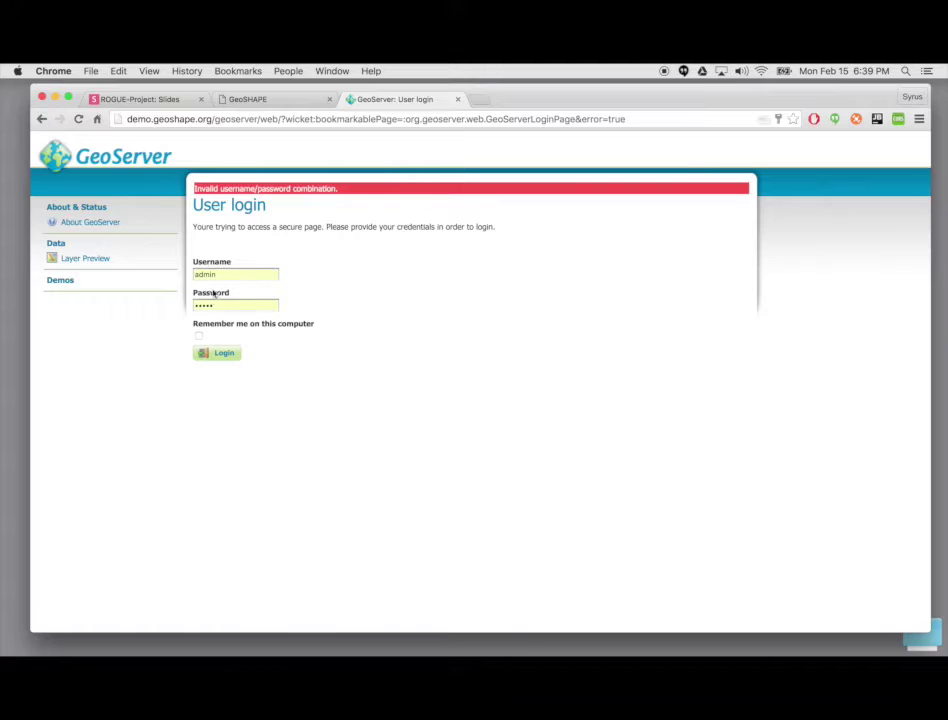
left_click(222, 273)
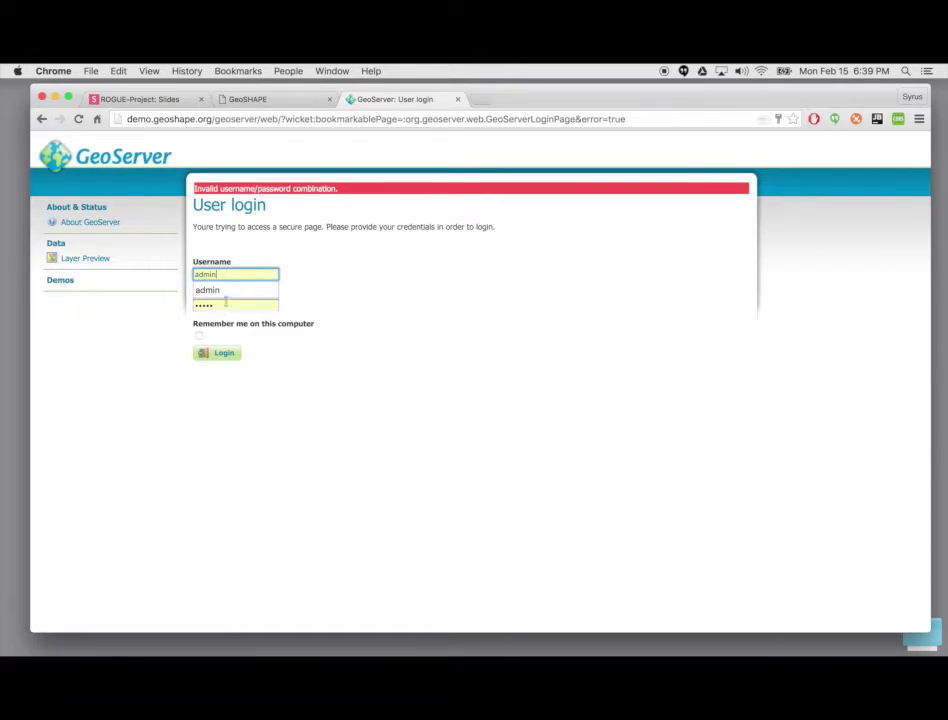
left_click(214, 352)
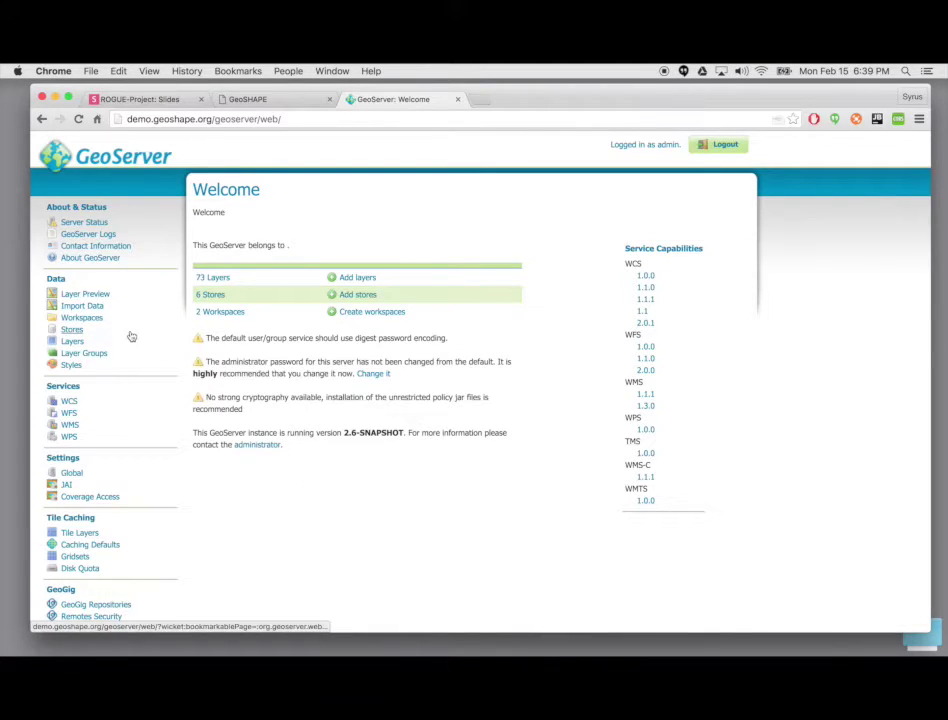
Step: Filter GeoServer's Layer Preview by 'inci' and preview incidentes_od3 as an OpenLayers map
left_click(66, 342)
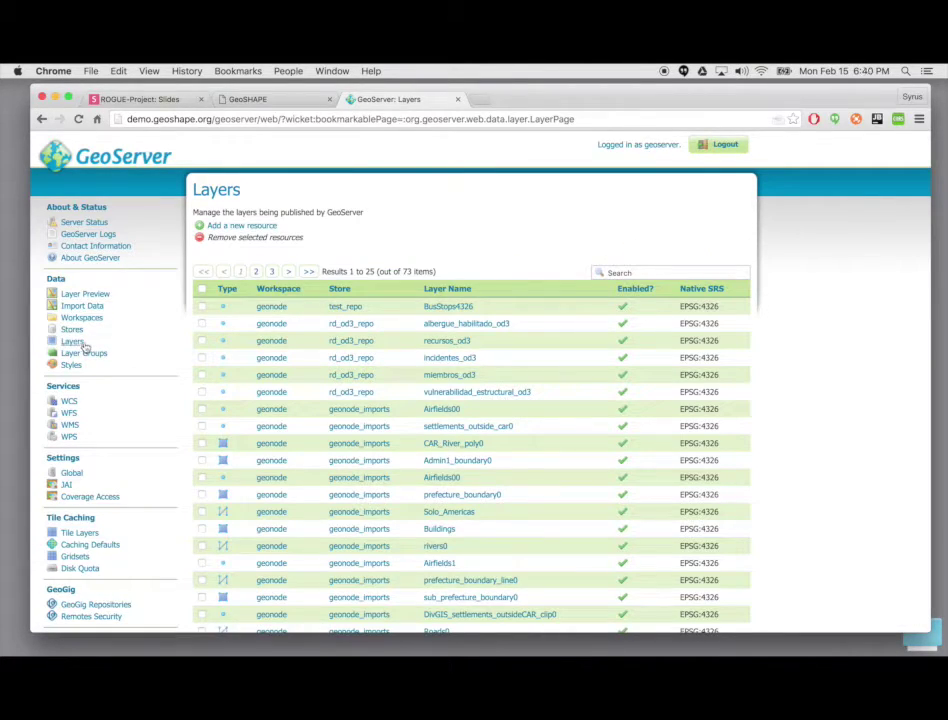
scroll(385, 333, "down", 3)
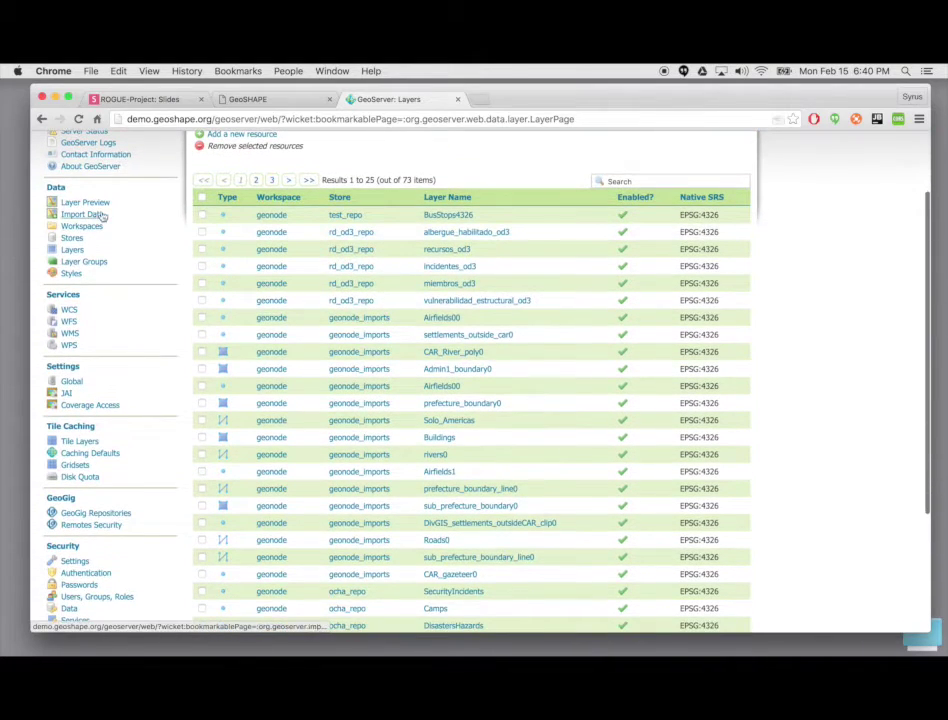
left_click(95, 205)
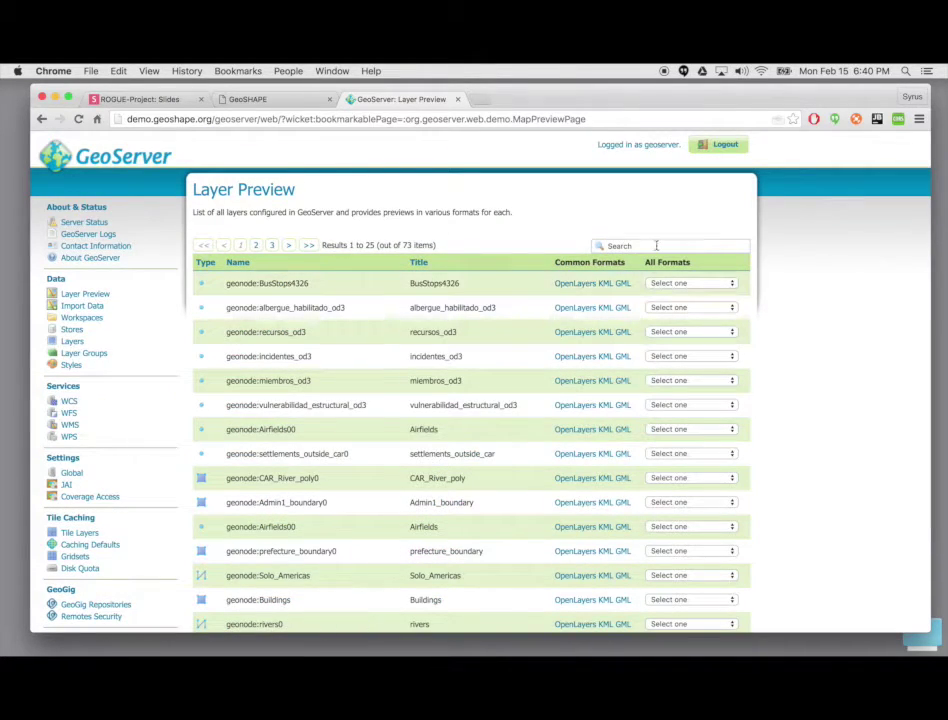
left_click(656, 245)
type("inci")
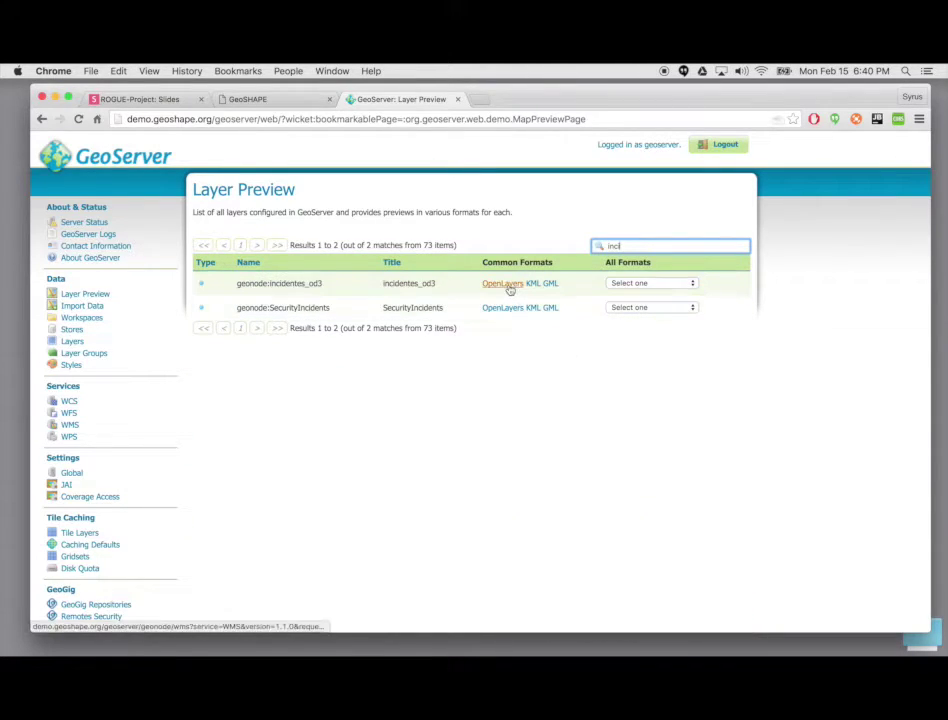
left_click(505, 284)
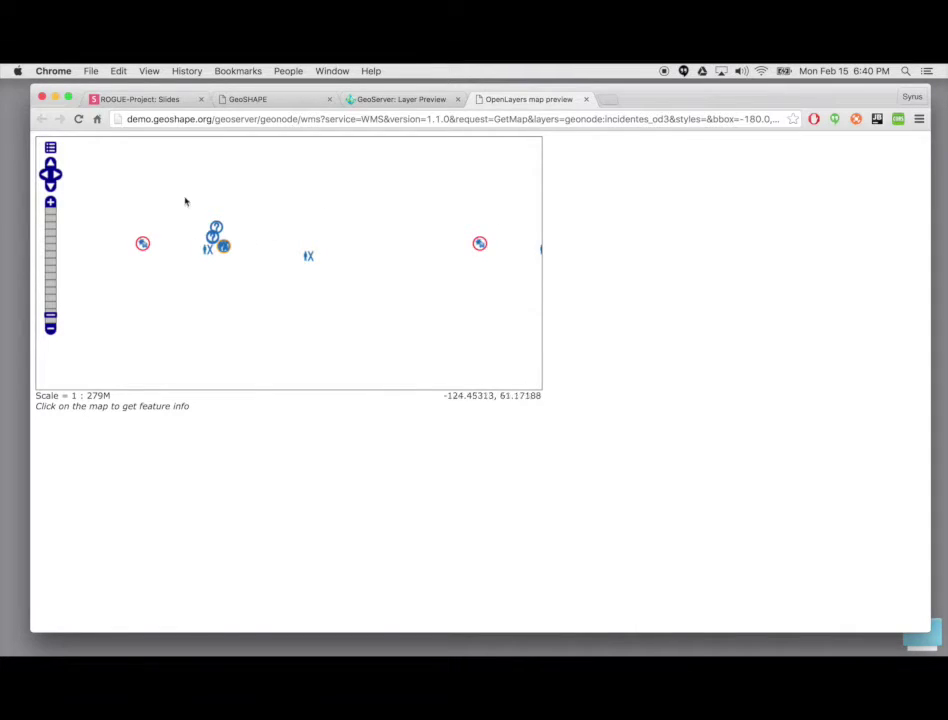
Step: Show and dismiss the attribute table for clustered incident features, then return to Layer Preview
left_click(225, 247)
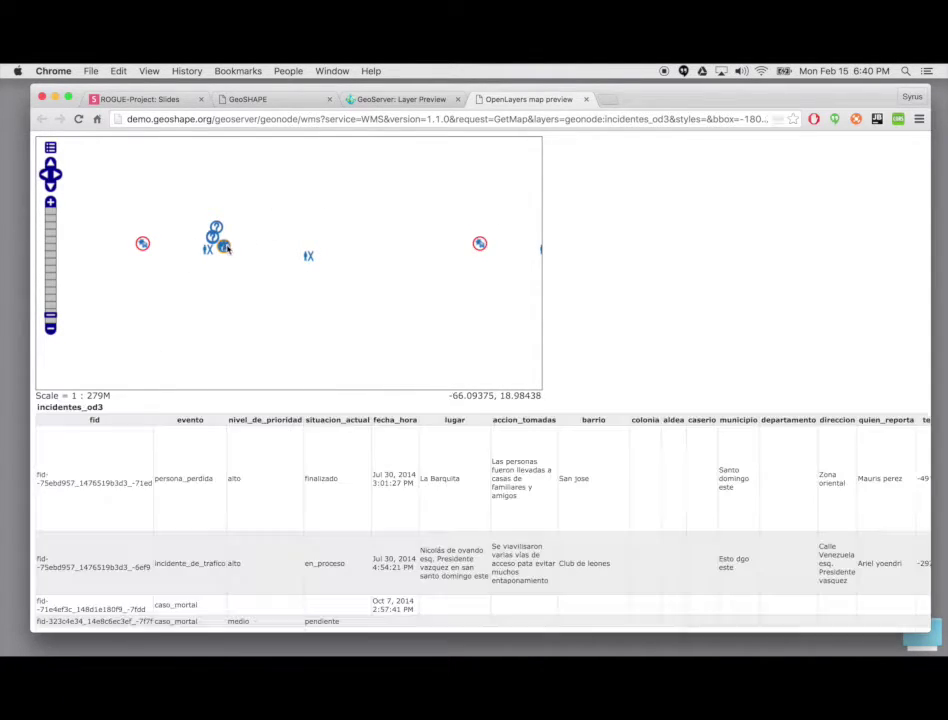
left_click(330, 220)
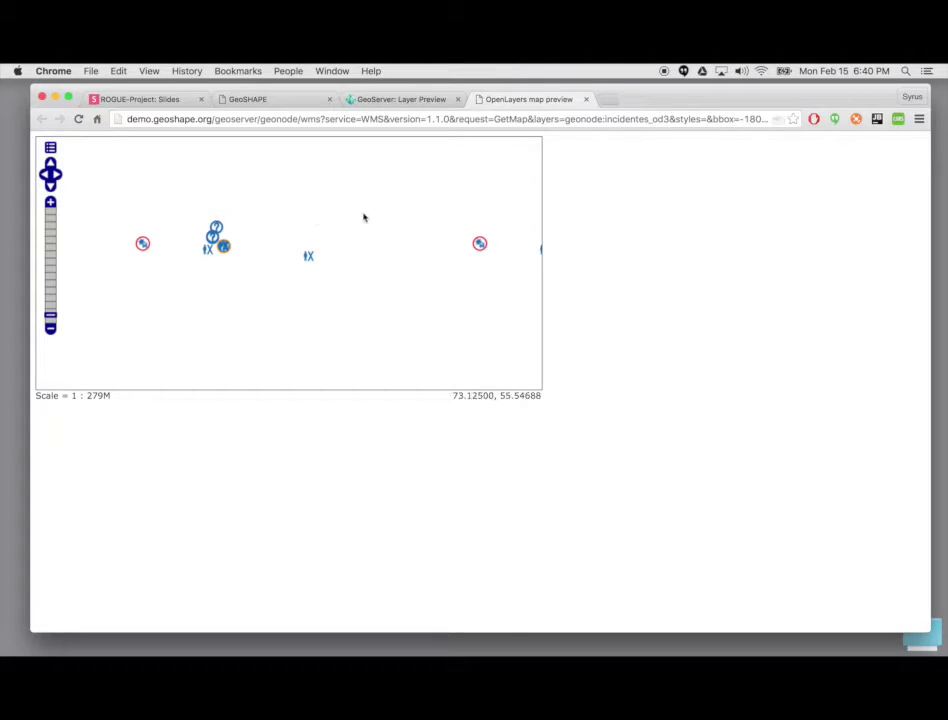
left_click(405, 100)
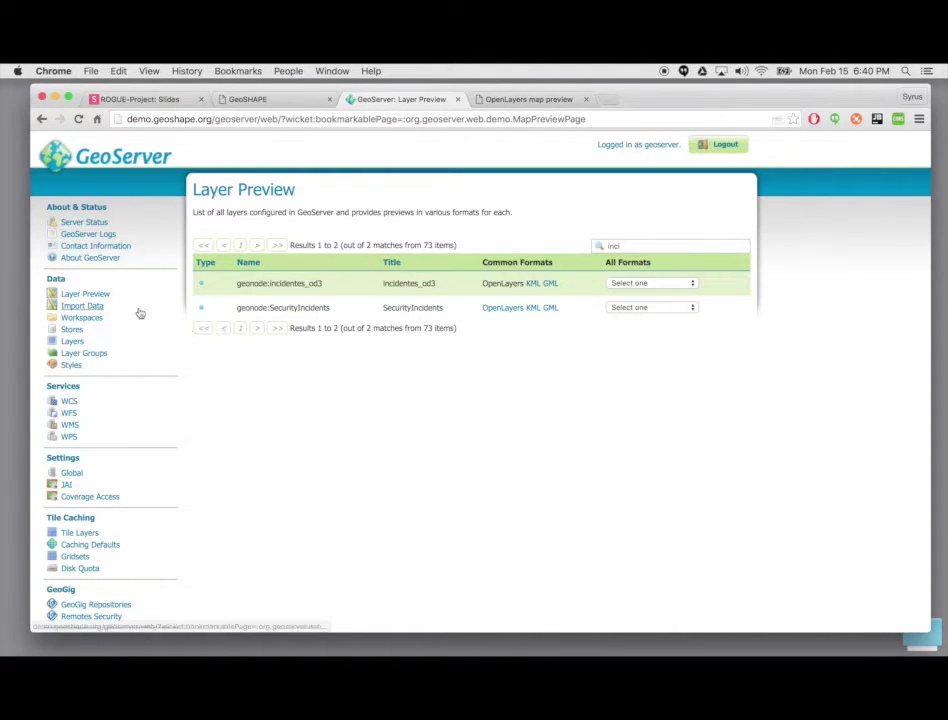
Step: On GeoServer's Import Data page, browse the geoserver_data directory and cancel without choosing anything
left_click(98, 309)
left_click(420, 366)
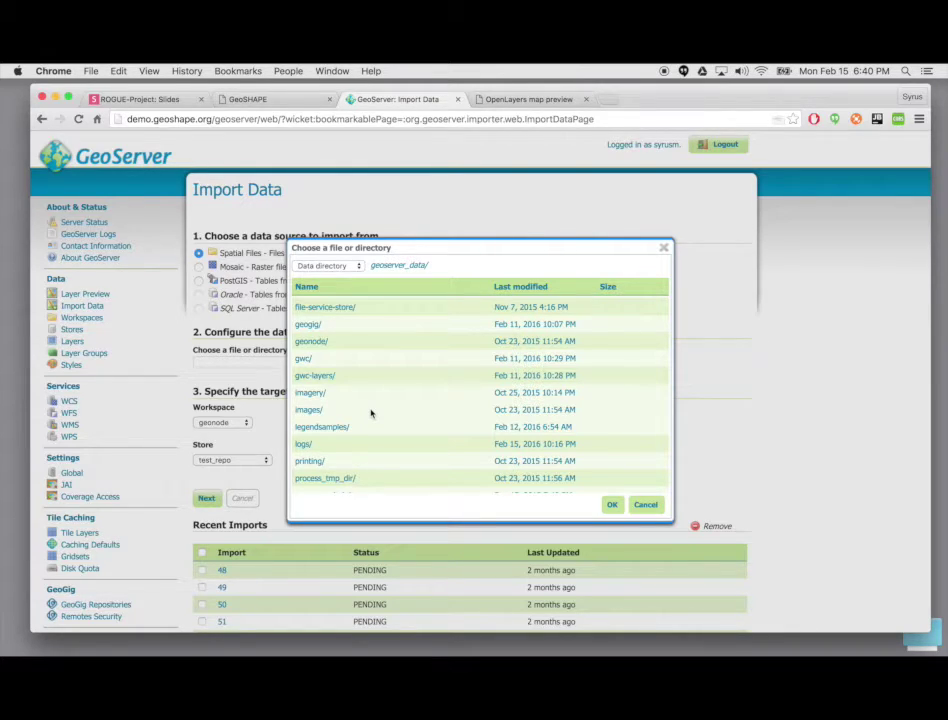
left_click(645, 505)
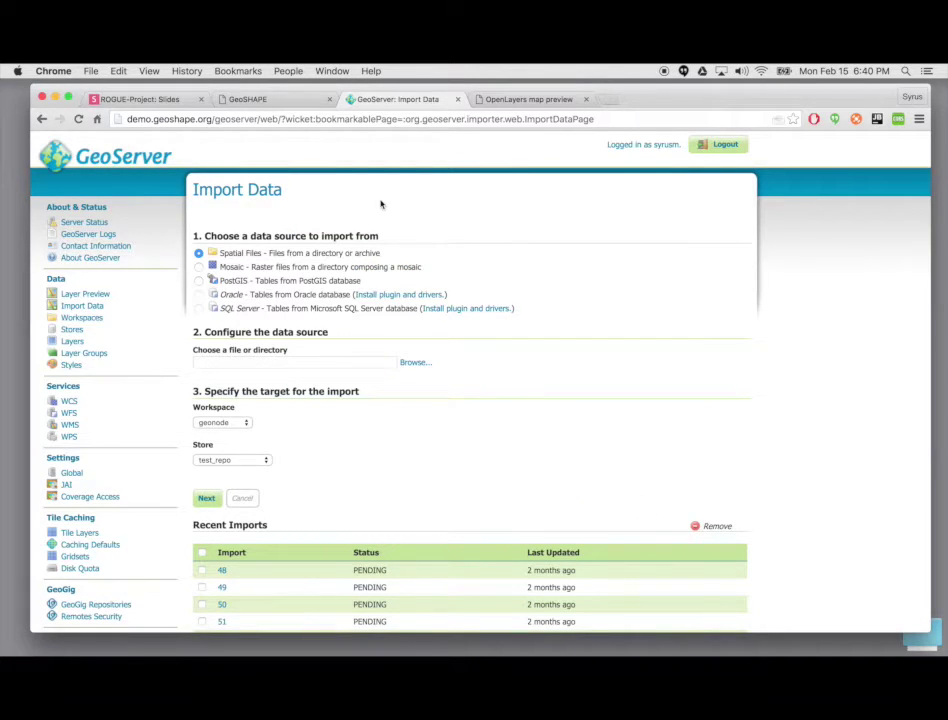
Step: Check the open tabs, then trim the GeoServer address to the GeoSHAPE site root and load it
left_click(287, 105)
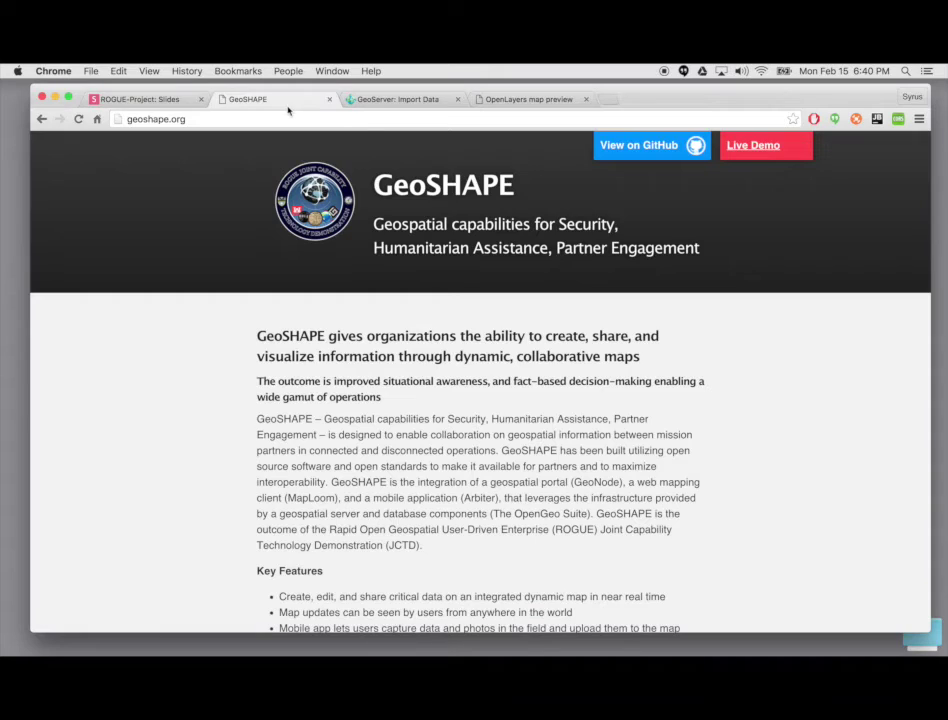
left_click(494, 102)
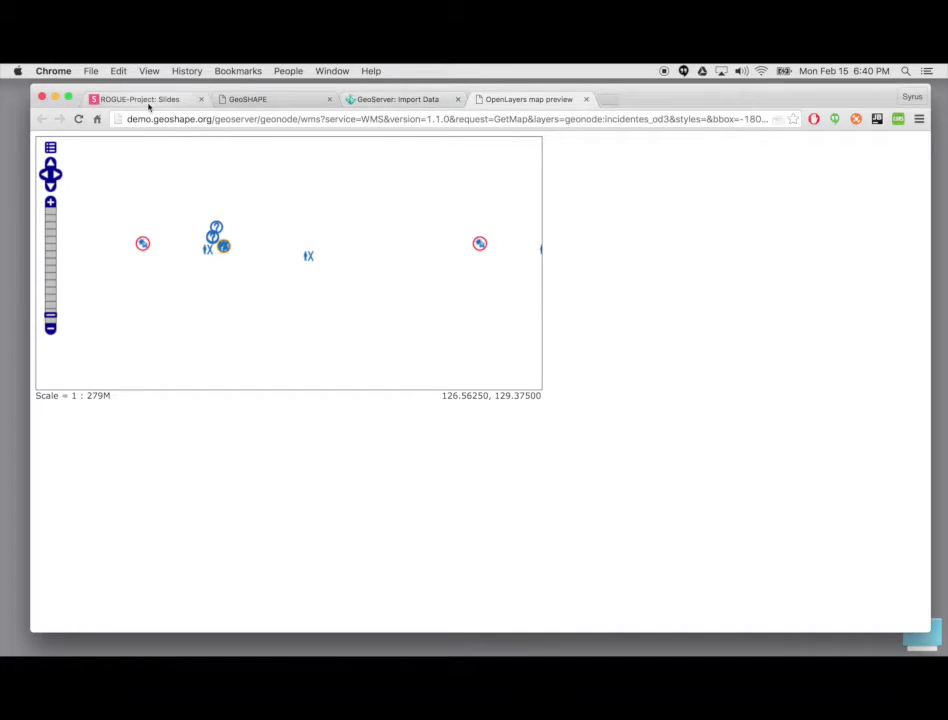
left_click(405, 99)
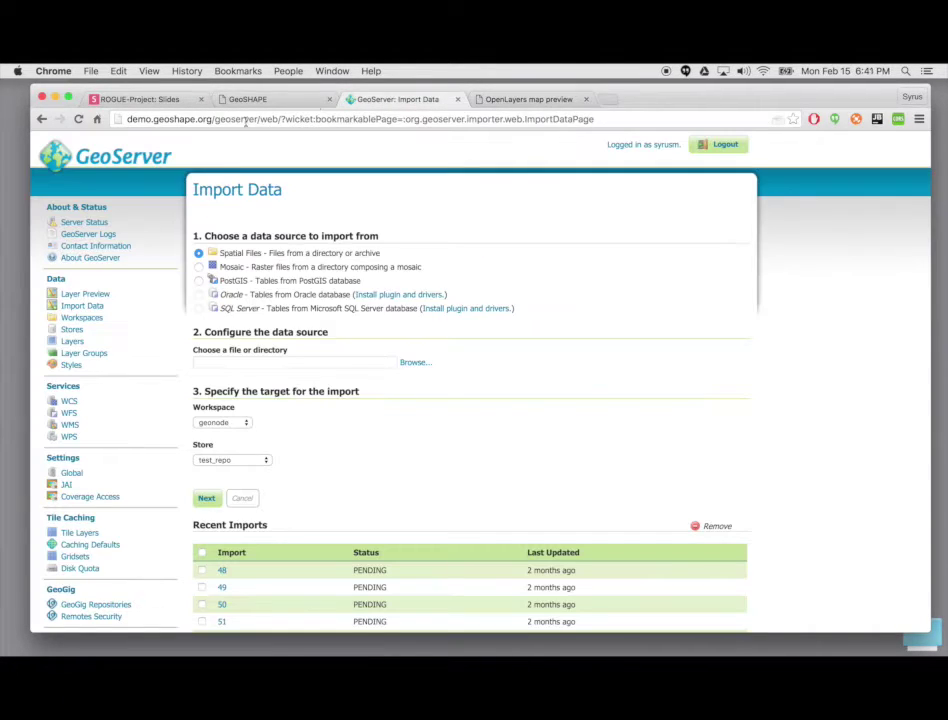
left_click_drag(214, 119, 600, 119)
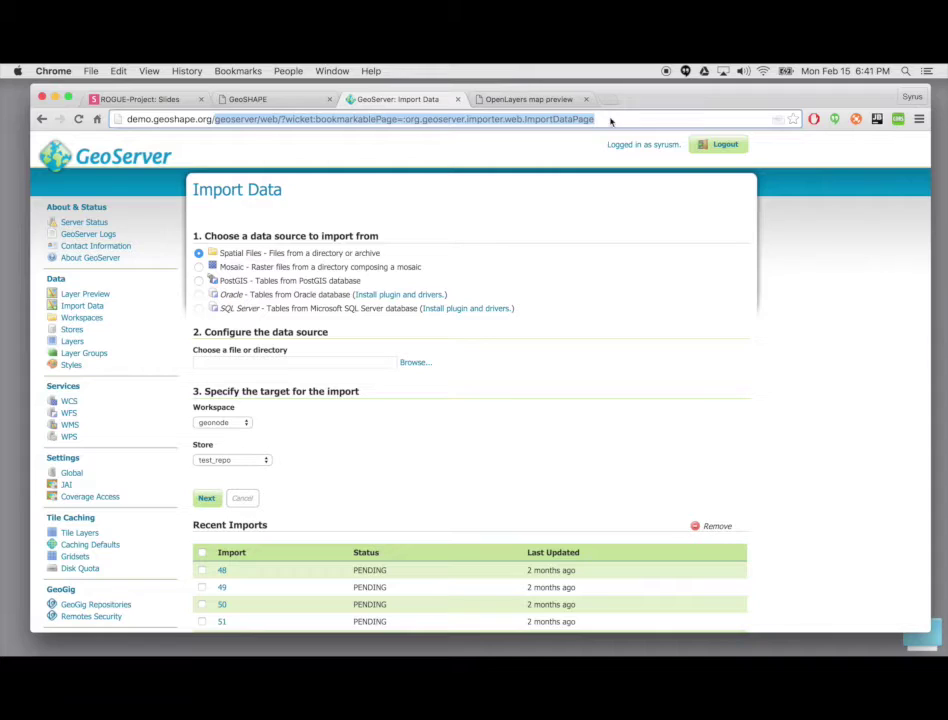
key("super+a")
key("super+c")
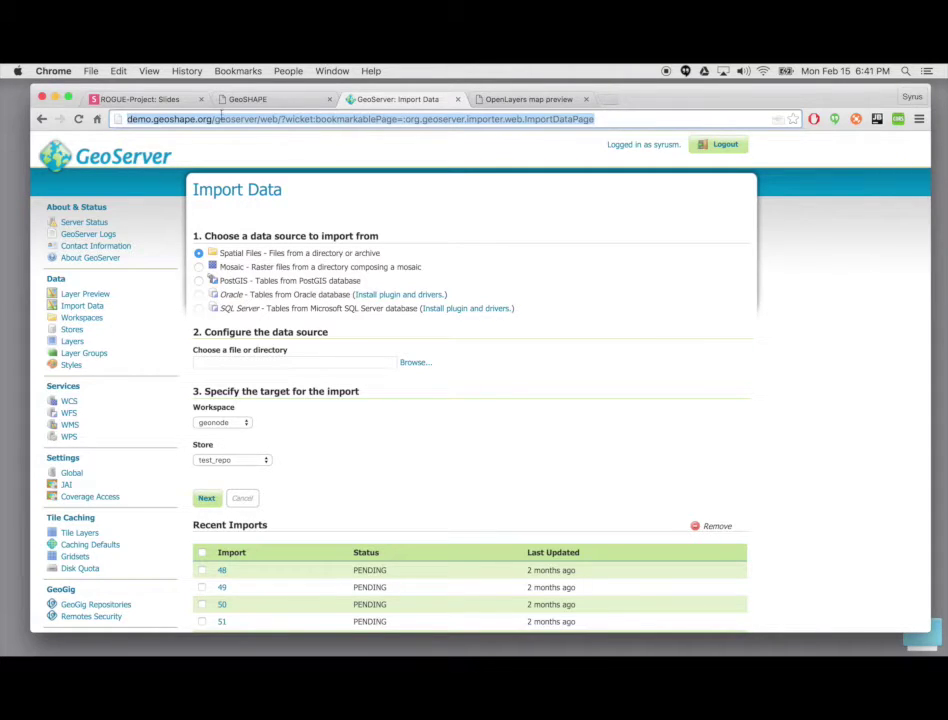
left_click_drag(216, 119, 600, 119)
key("BackSpace")
key("Return")
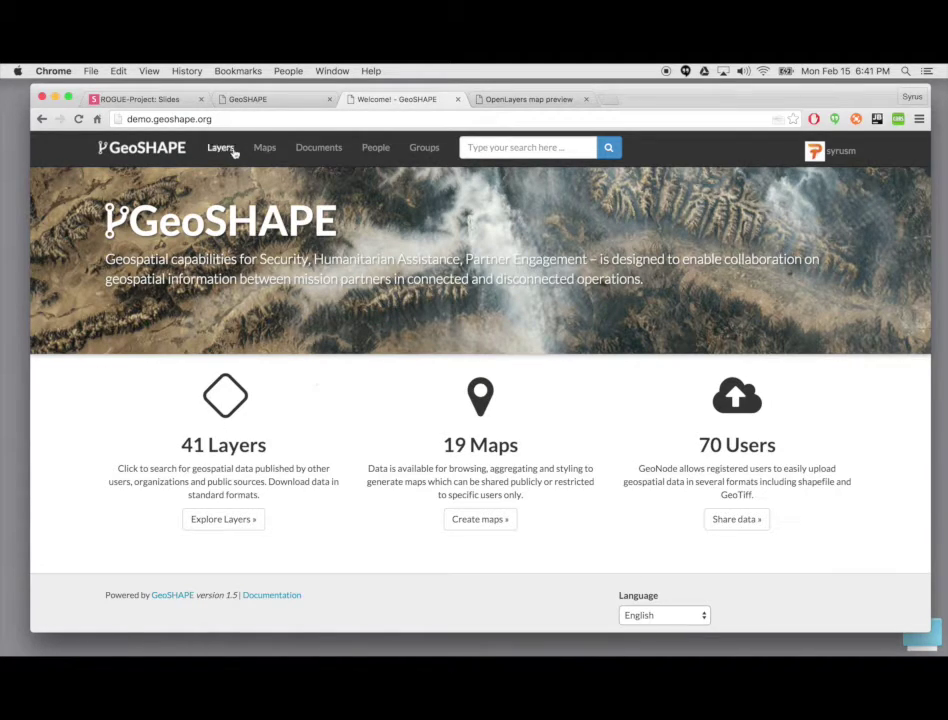
Step: From GeoSHAPE Layers, open the Upload Layers page and cancel the file picker unchosen
left_click(232, 150)
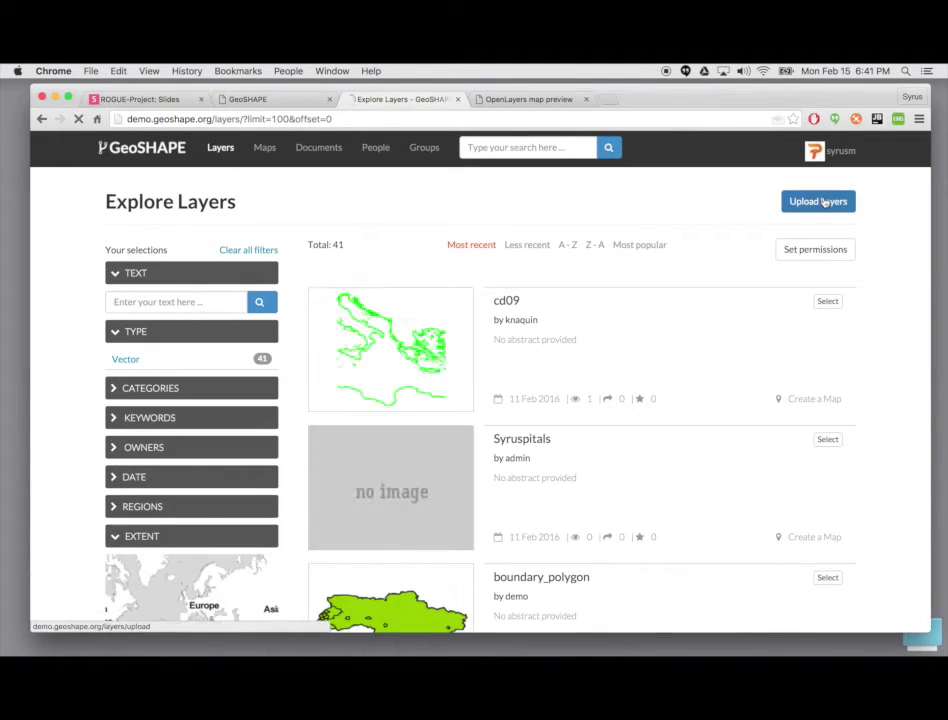
left_click(822, 202)
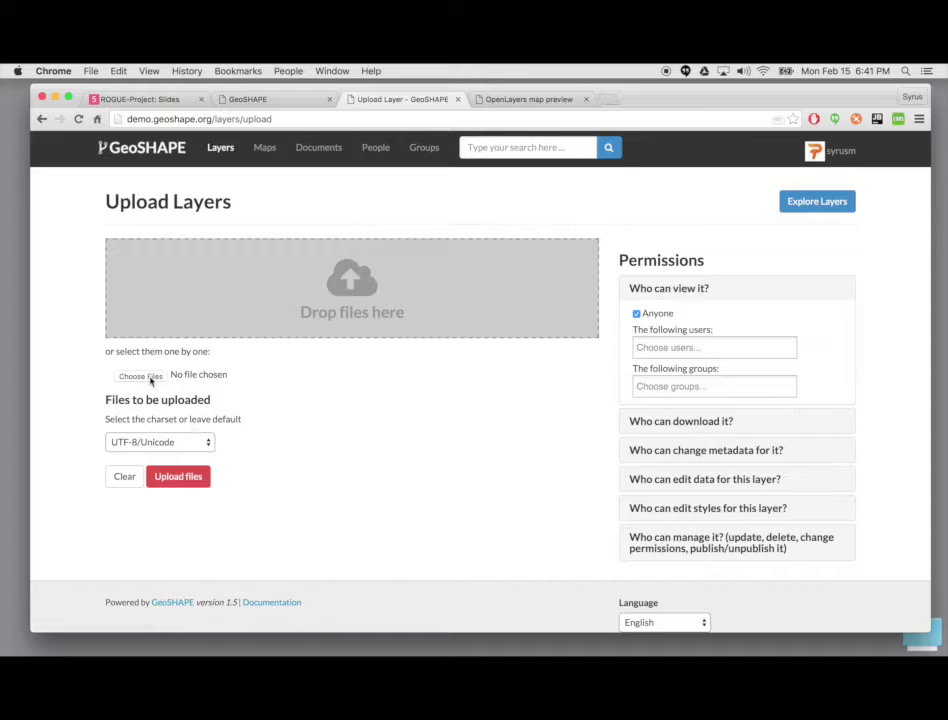
left_click(140, 376)
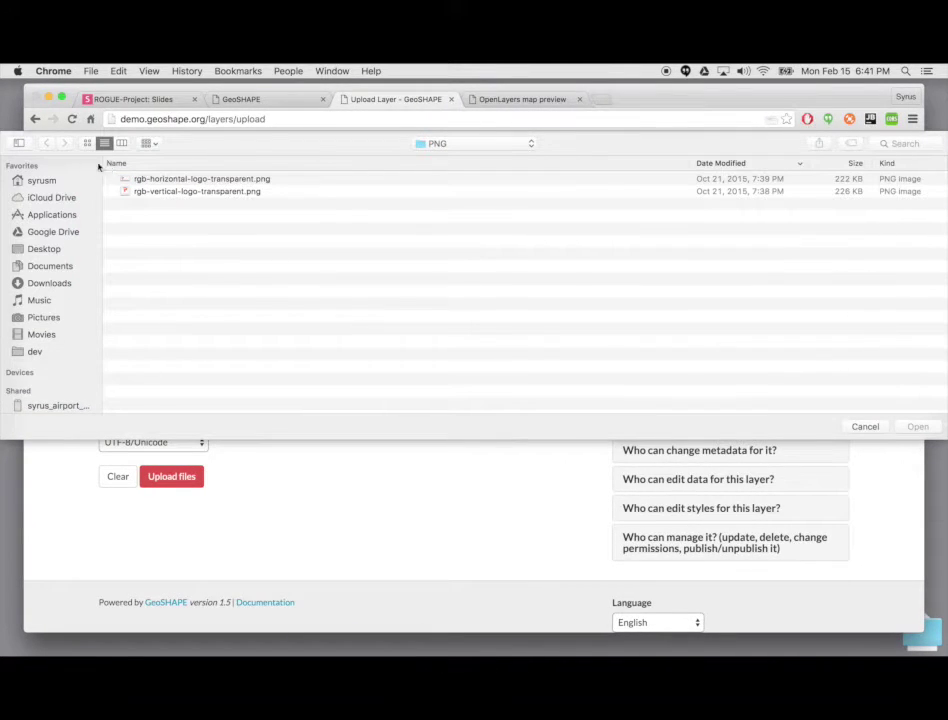
left_click(865, 426)
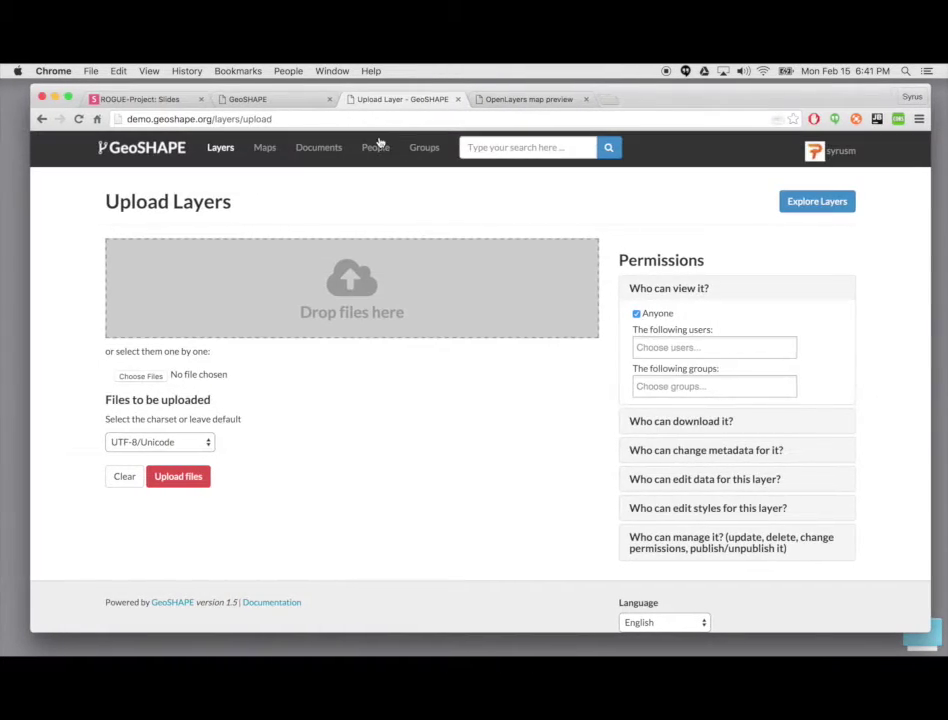
Step: Load the pasted GeoServer Import Data address in a new tab and scroll through the page
left_click(609, 99)
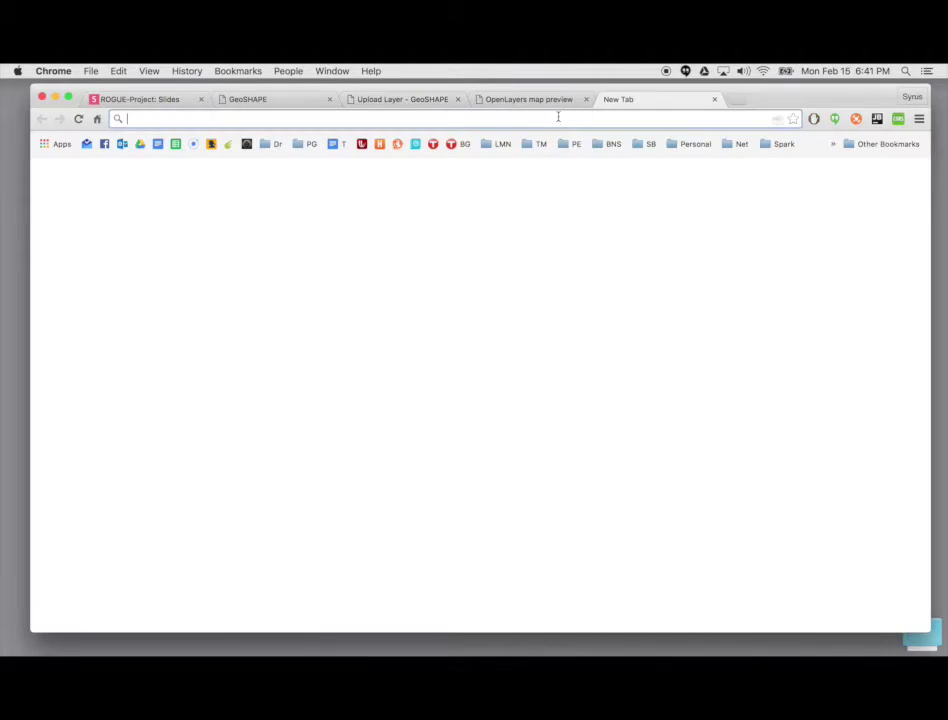
key("super+v")
key("Return")
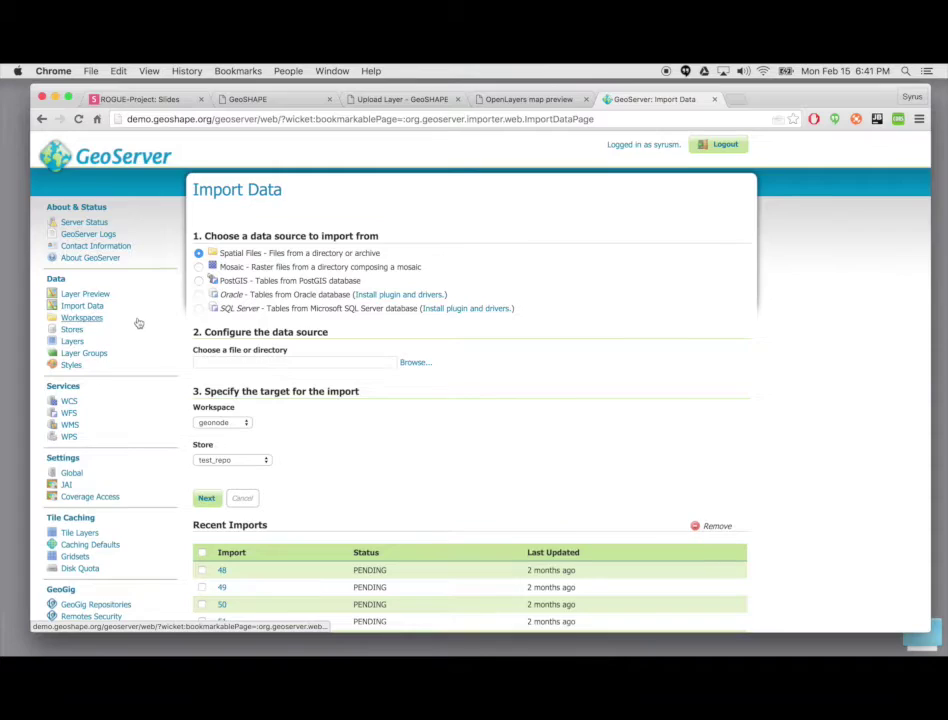
scroll(139, 323, "down", 2)
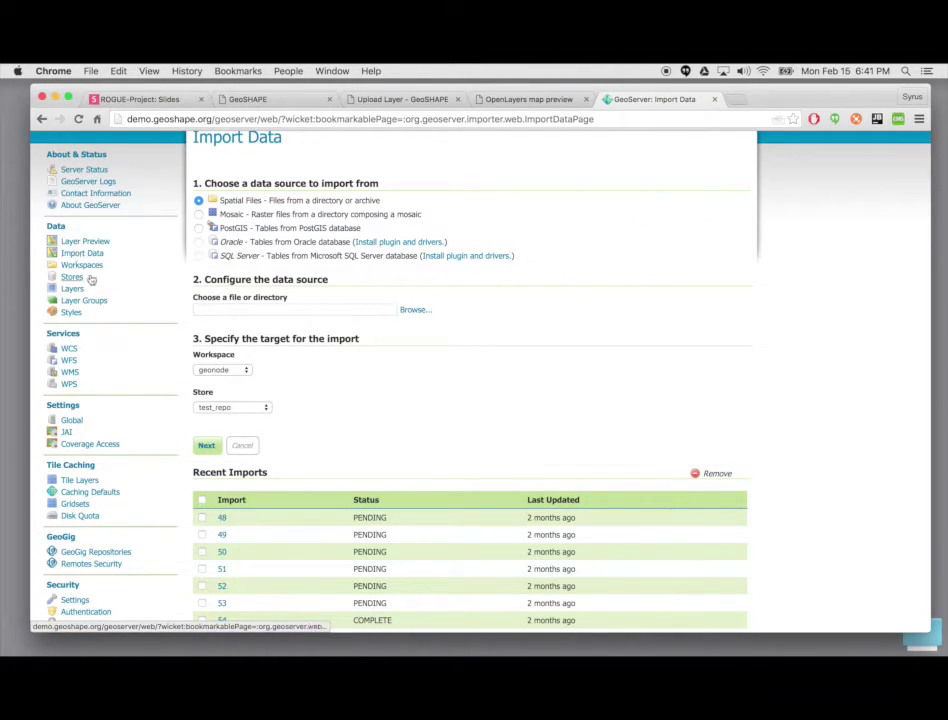
scroll(132, 270, "up", 2)
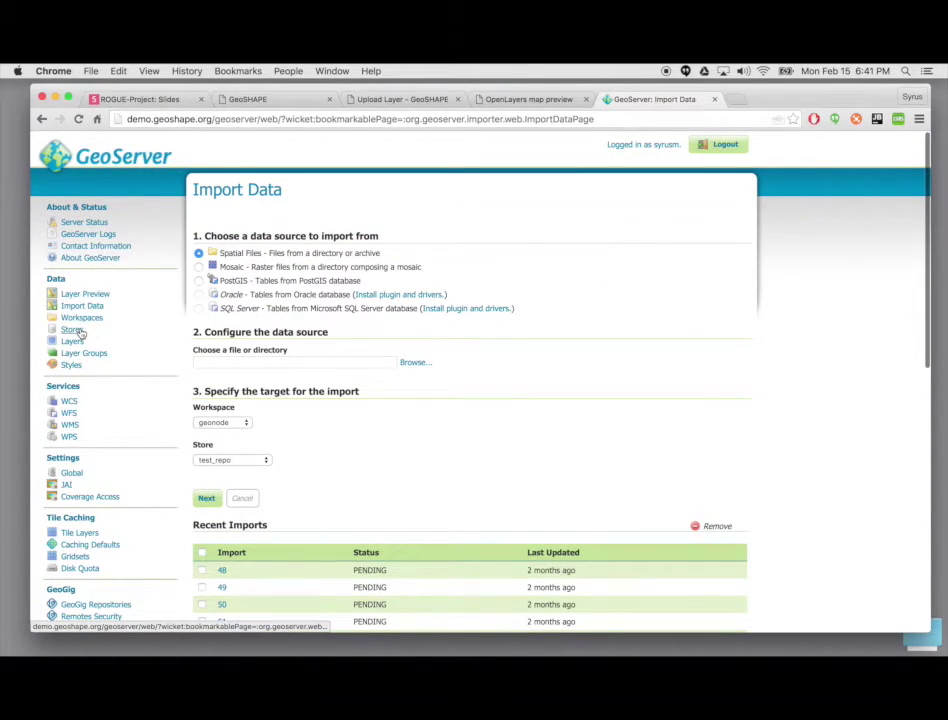
Step: From the Stores list, choose 'Add new Store' to show the available data source types
left_click(72, 330)
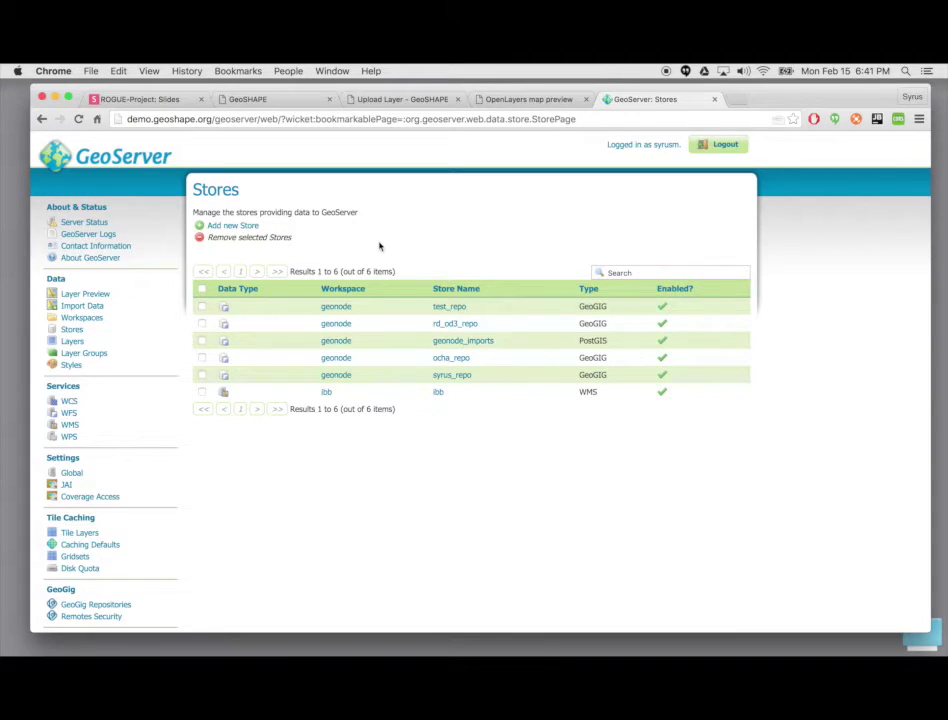
left_click(234, 226)
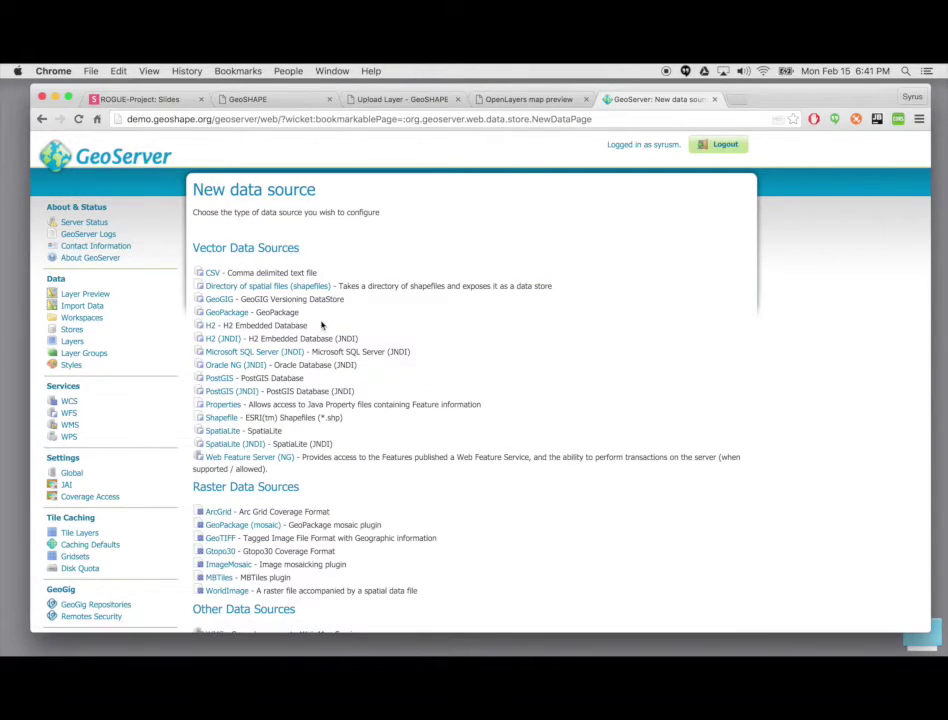
scroll(322, 326, "down", 3)
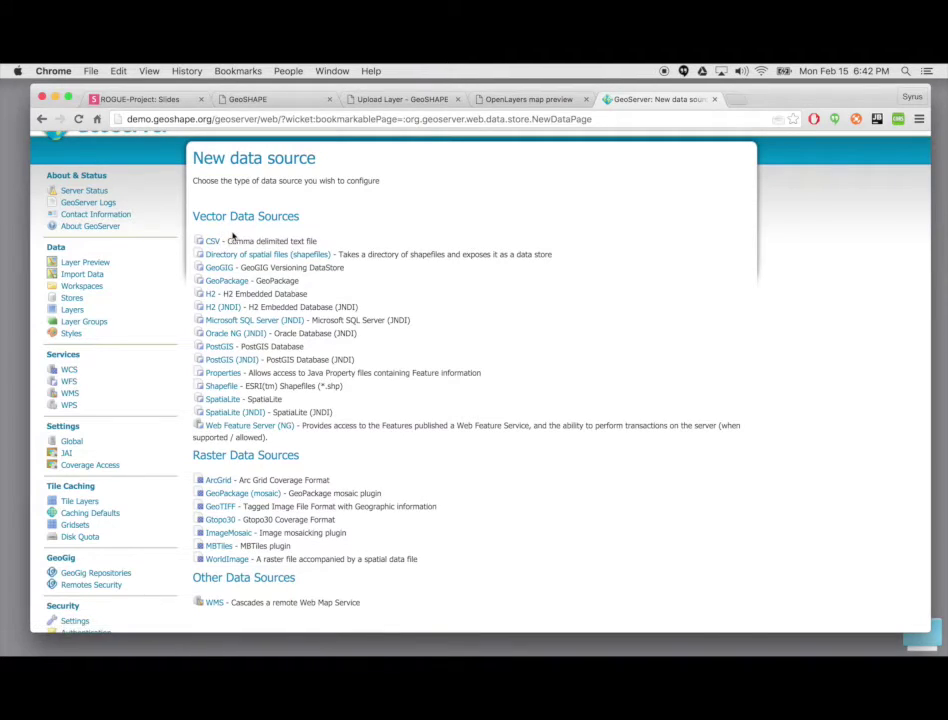
scroll(216, 240, "down", 1)
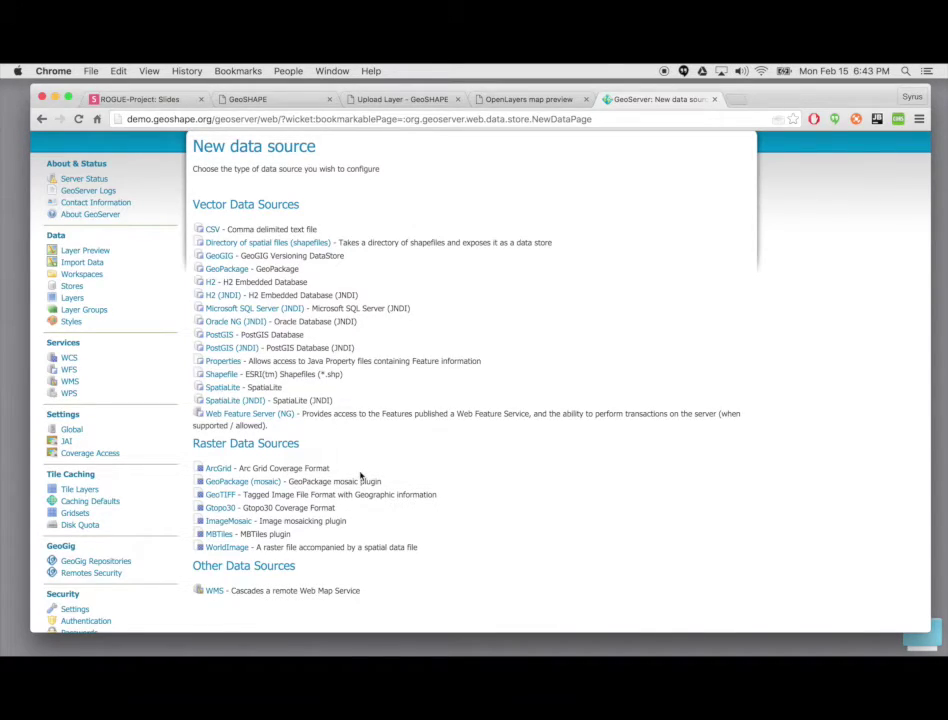
Step: Scroll through the New data source page, then use the GeoServer logo to reach the welcome page
scroll(358, 477, "down", 2)
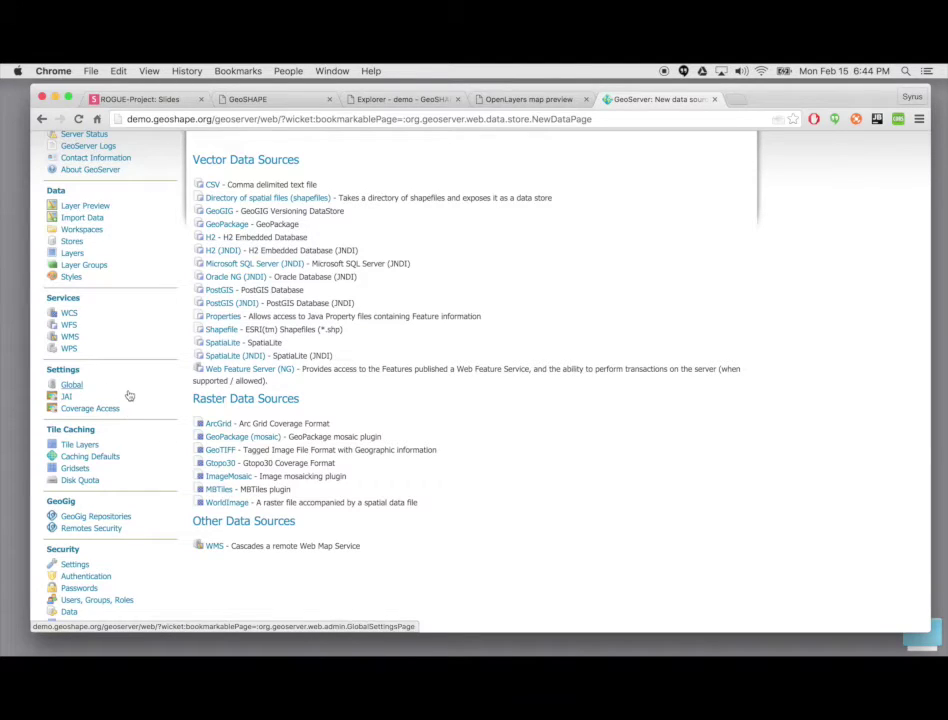
scroll(127, 393, "up", 3)
left_click(160, 162)
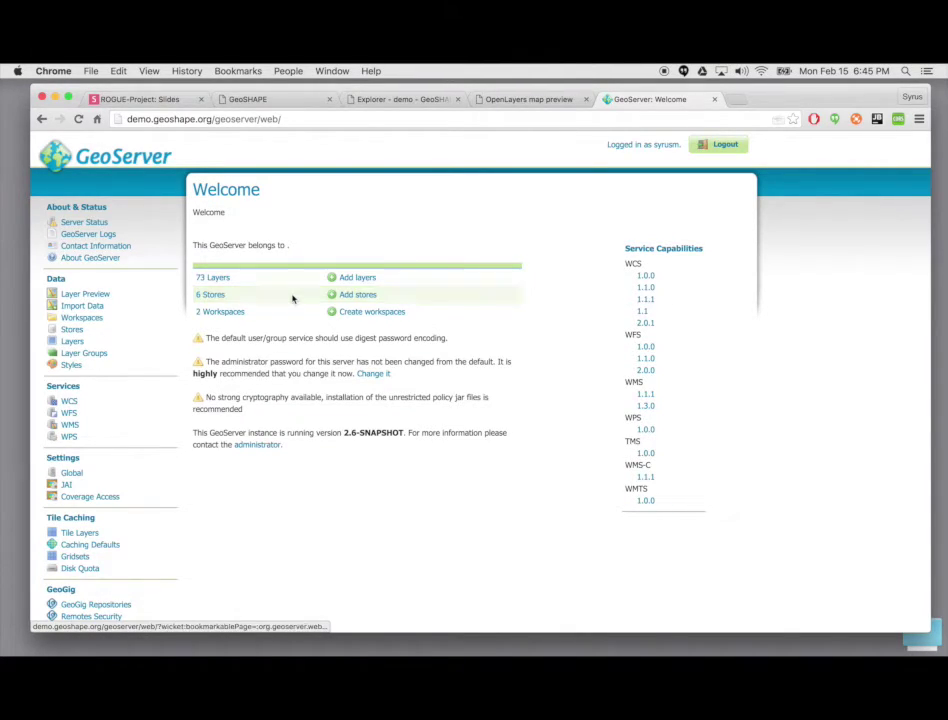
Step: View the WCS settings via Stores, return to the welcome page, and select 'geoserver/web/' in the address
left_click(72, 331)
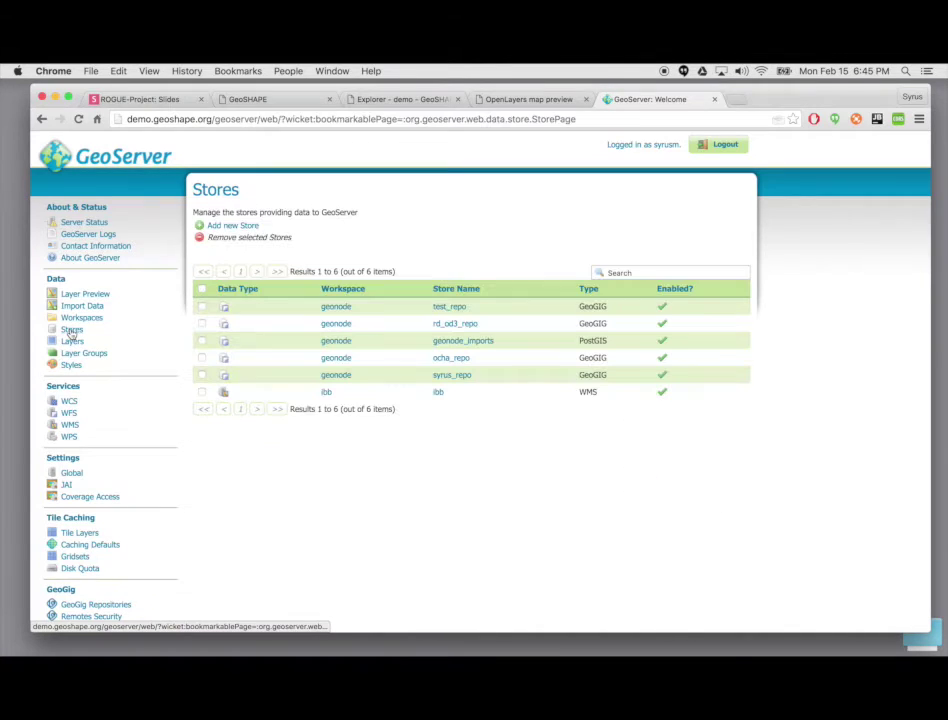
left_click(245, 226)
scroll(290, 521, "down", 5)
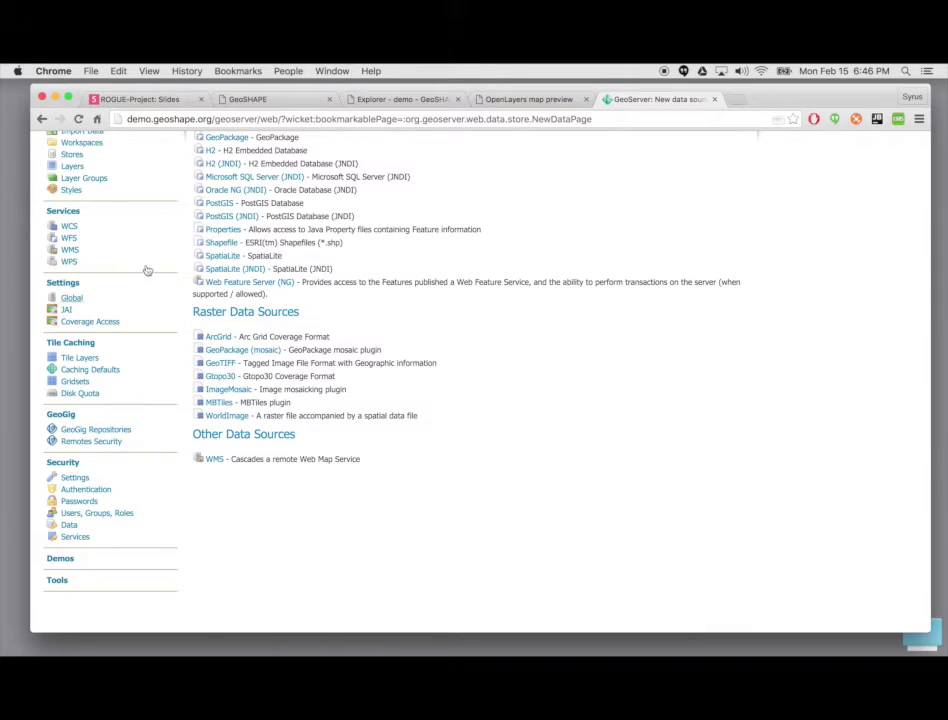
left_click(66, 226)
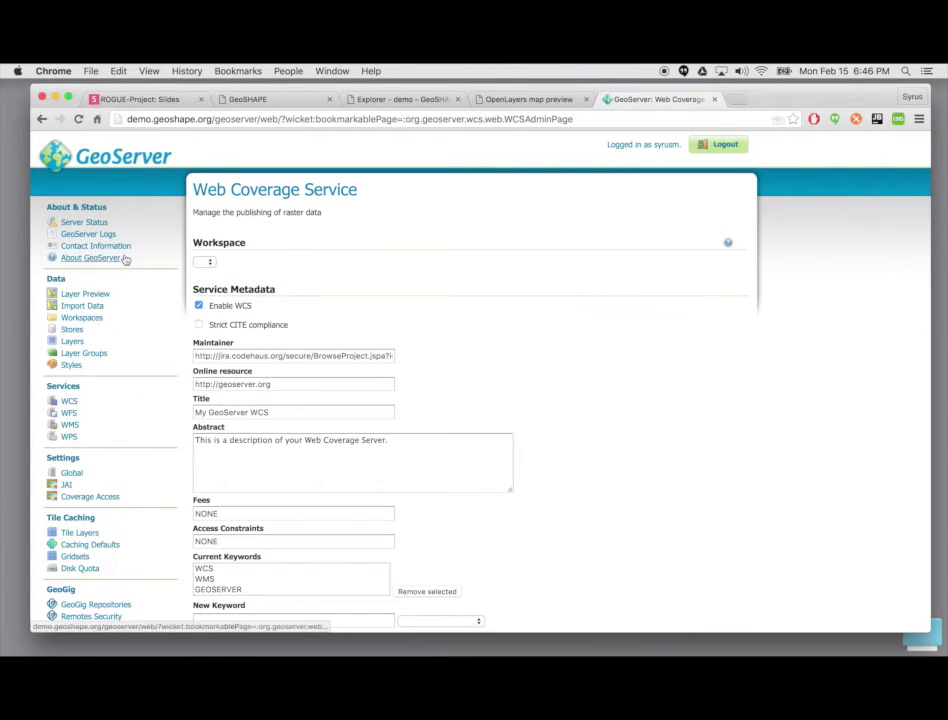
left_click(95, 183)
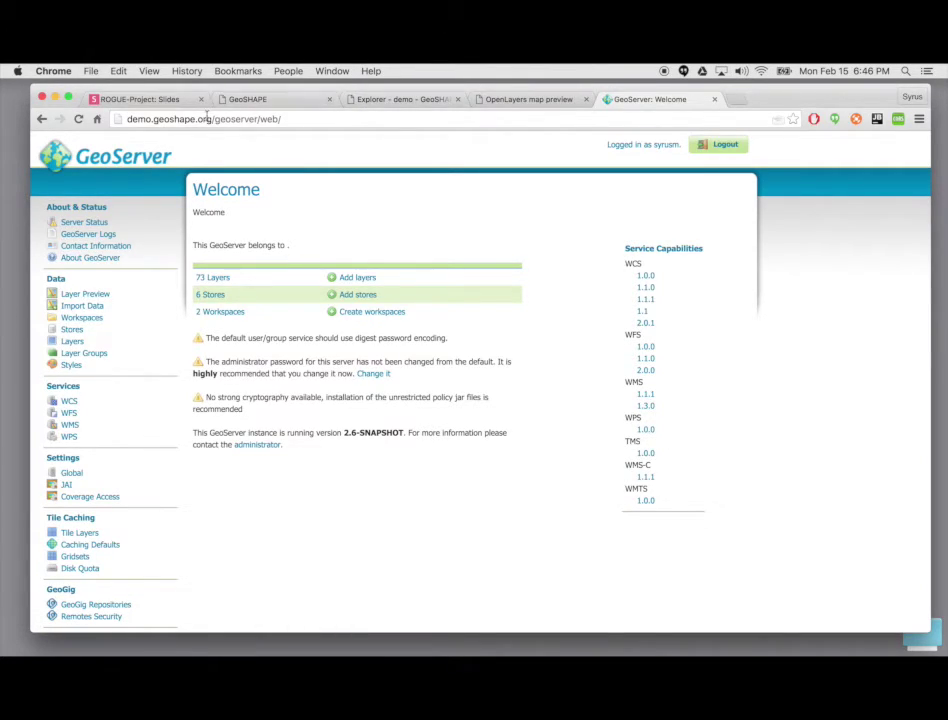
left_click_drag(212, 119, 285, 119)
Step: Load demo.geoshape.org, create a new map from the Maps page, and select 'maps/new' in the address
key("BackSpace")
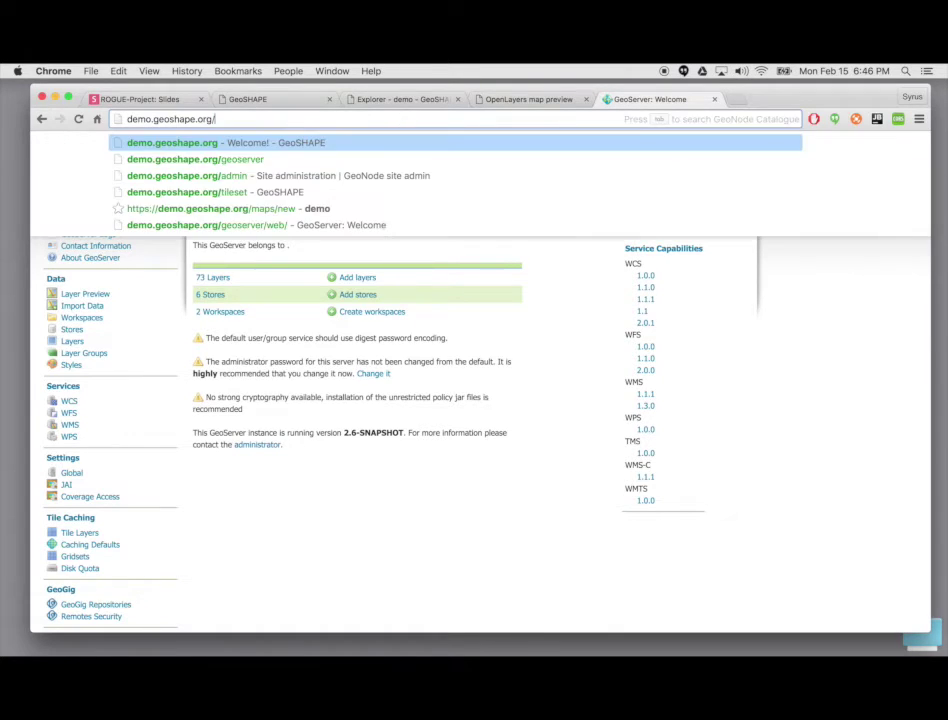
key("Return")
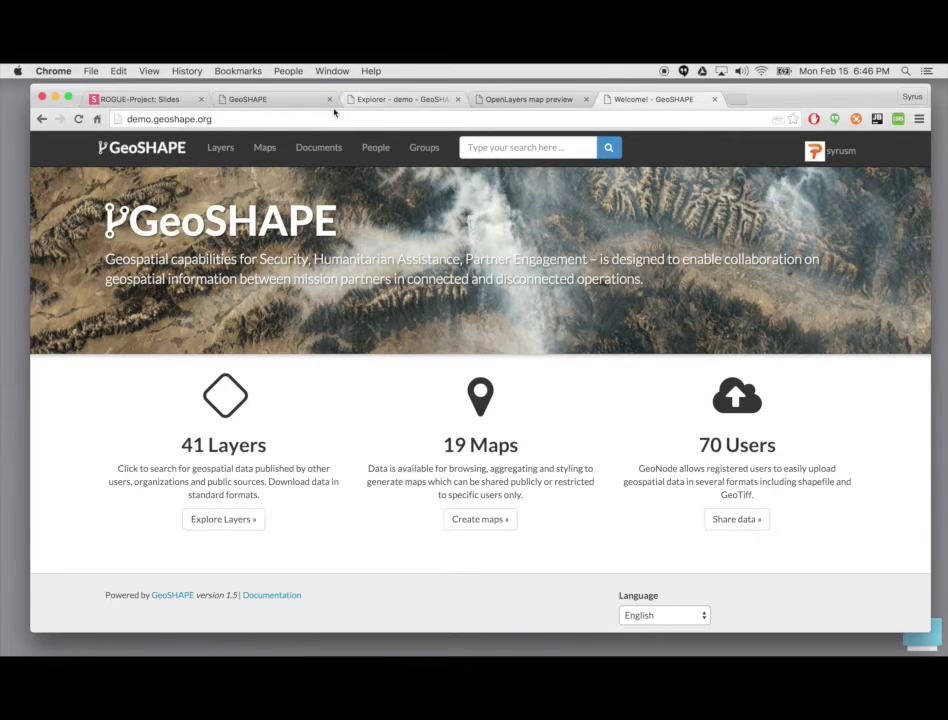
left_click(266, 148)
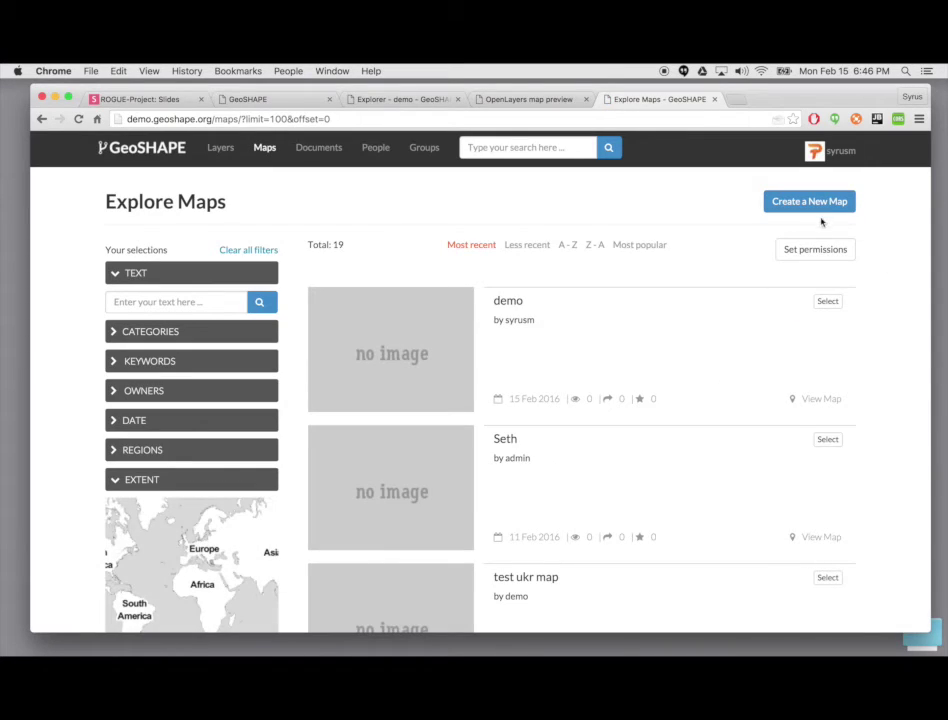
left_click(821, 204)
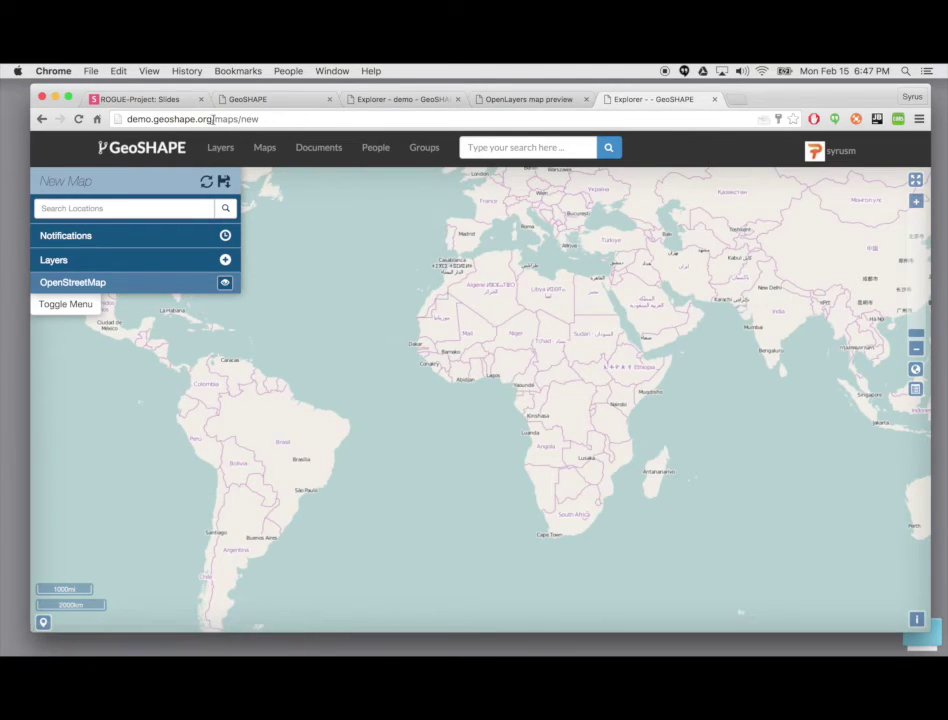
left_click_drag(215, 120, 391, 144)
Step: Load demo.geoshape.org/geoserver/web and begin entering the login username
type("geoserver/w")
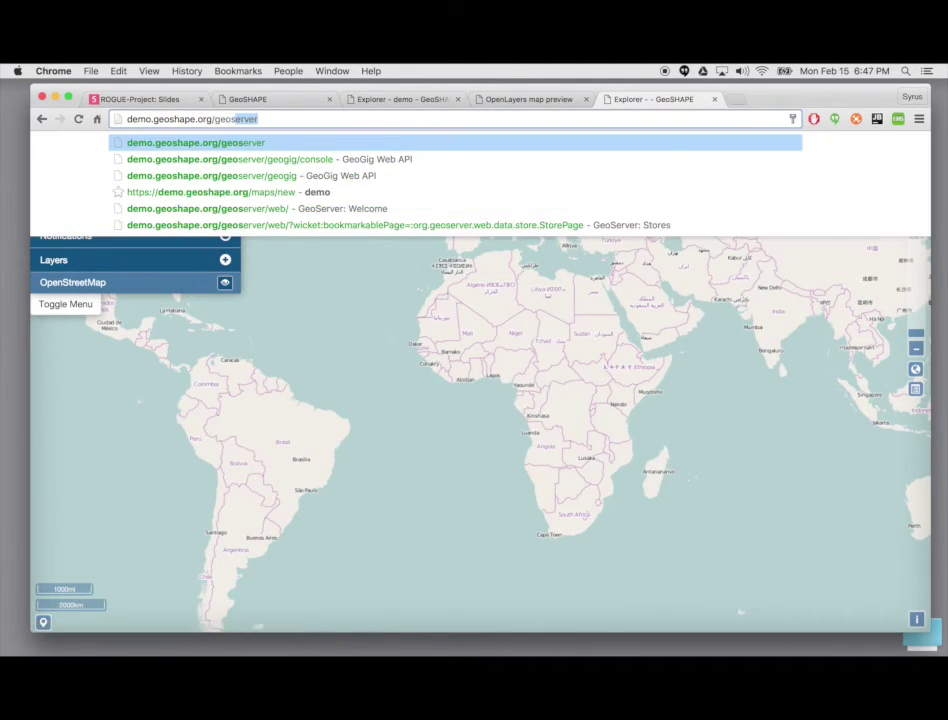
key("Return")
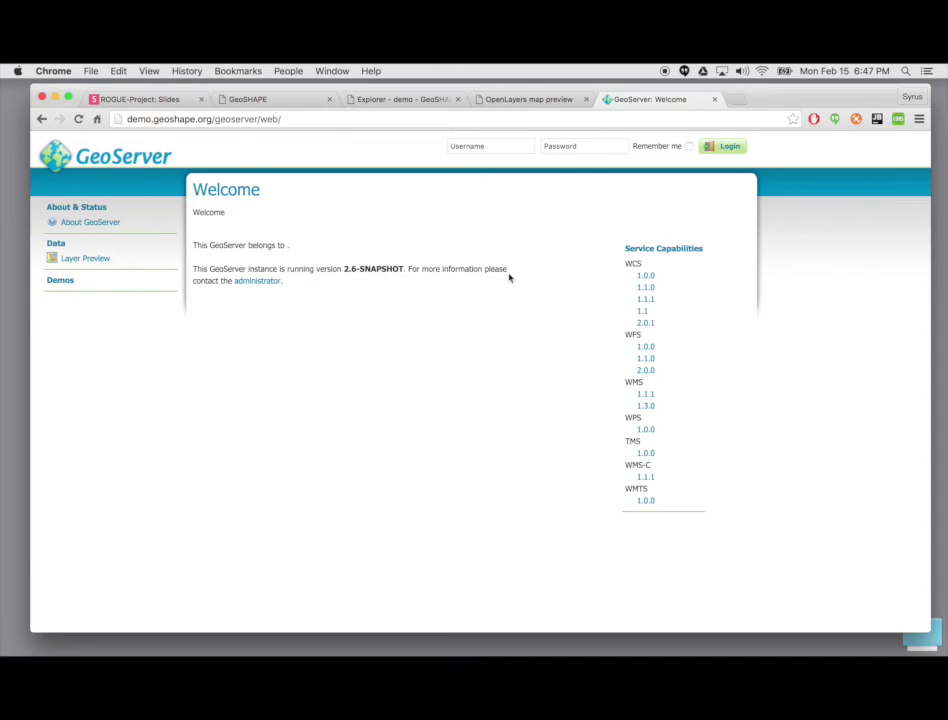
left_click(488, 145)
Step: Sign in to GeoServer as the admin user using the browser's saved credentials
type("adm")
key("Down")
key("Return")
key("Tab")
key("Return")
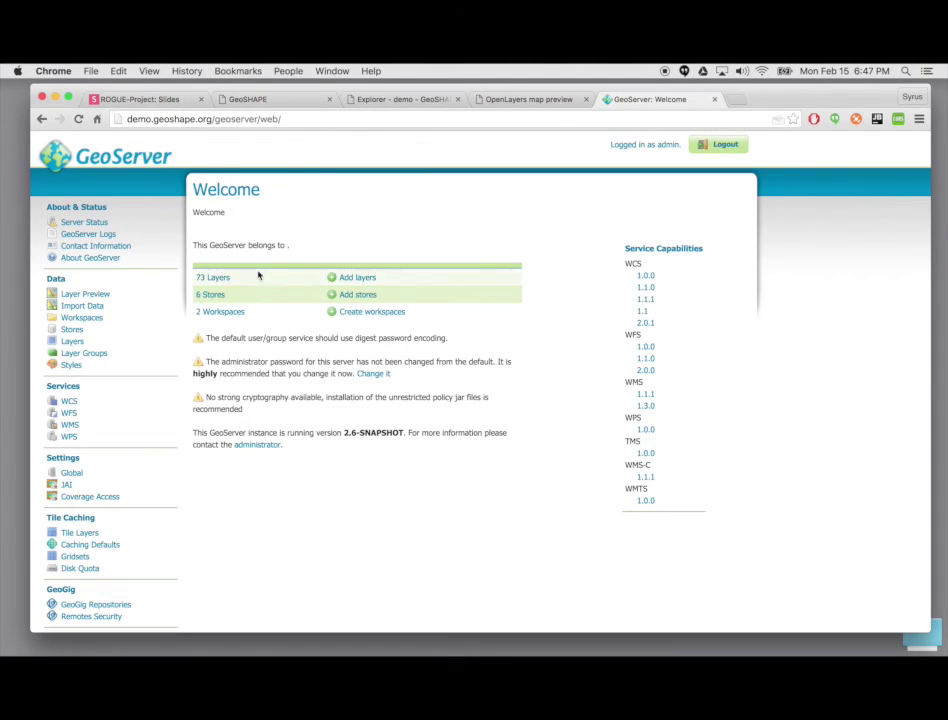